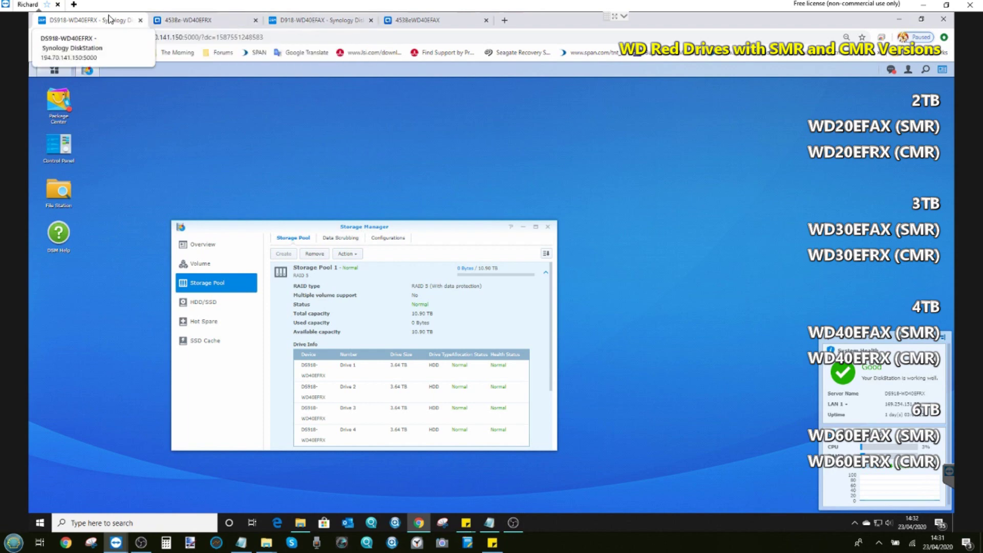
Step: Check the QNAP WD40EFRX, Synology WD40EFAX and QNAP WD40EFAX units, then bring up the Notepad RAID notes
click(169, 20)
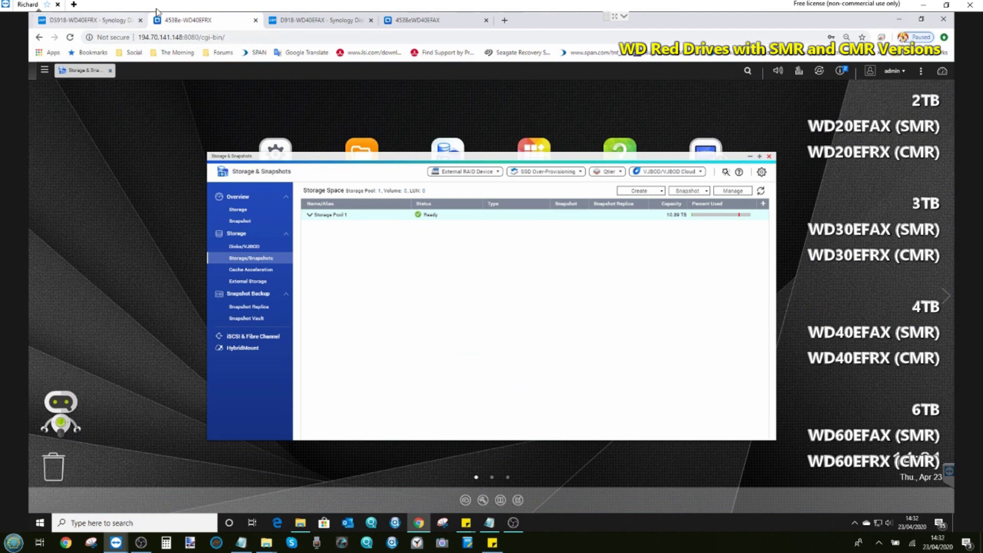
click(338, 19)
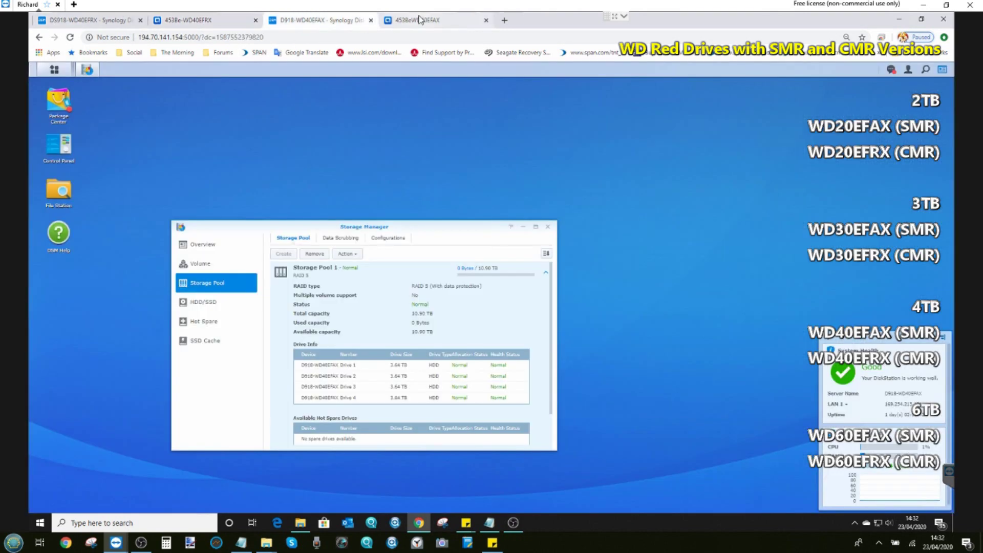
click(405, 24)
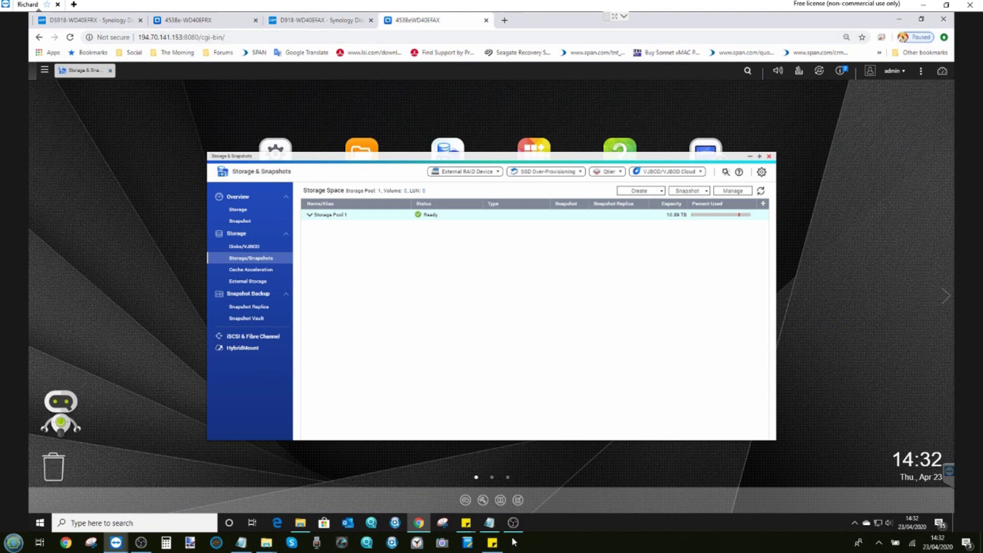
click(491, 531)
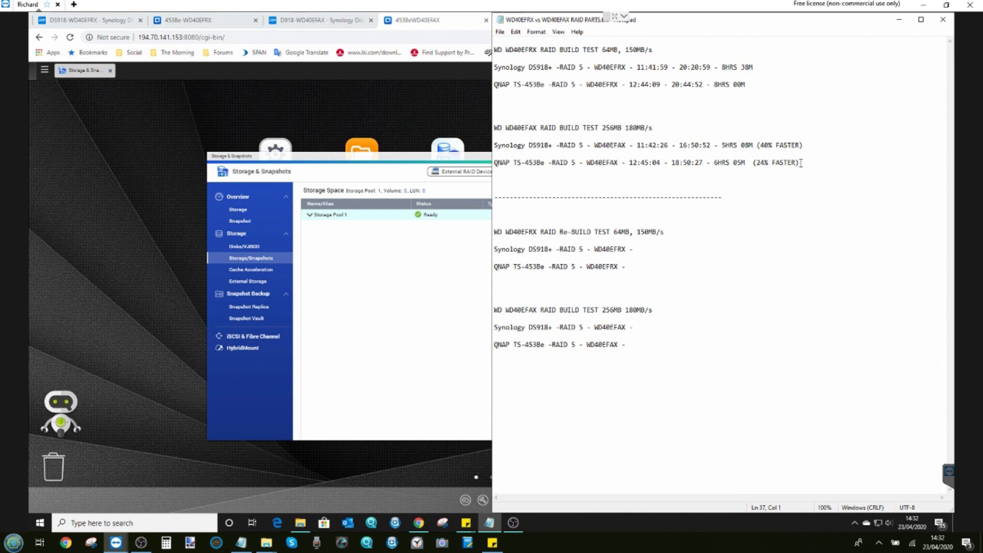
Step: Highlight the 40% FASTER figure and both EFAX build result lines, then minimize Notepad
drag(813, 147, 759, 146)
click(764, 146)
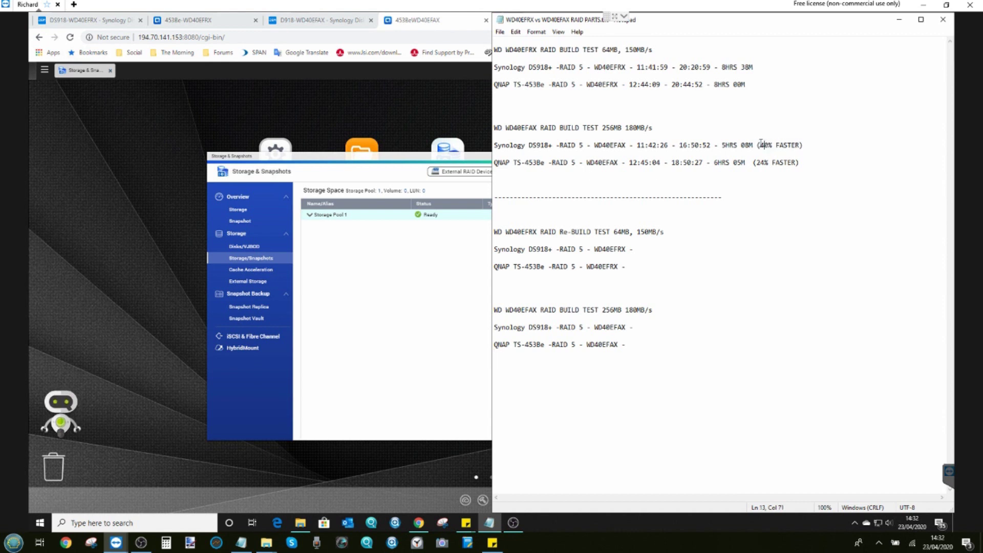
click(795, 161)
shift+click(748, 138)
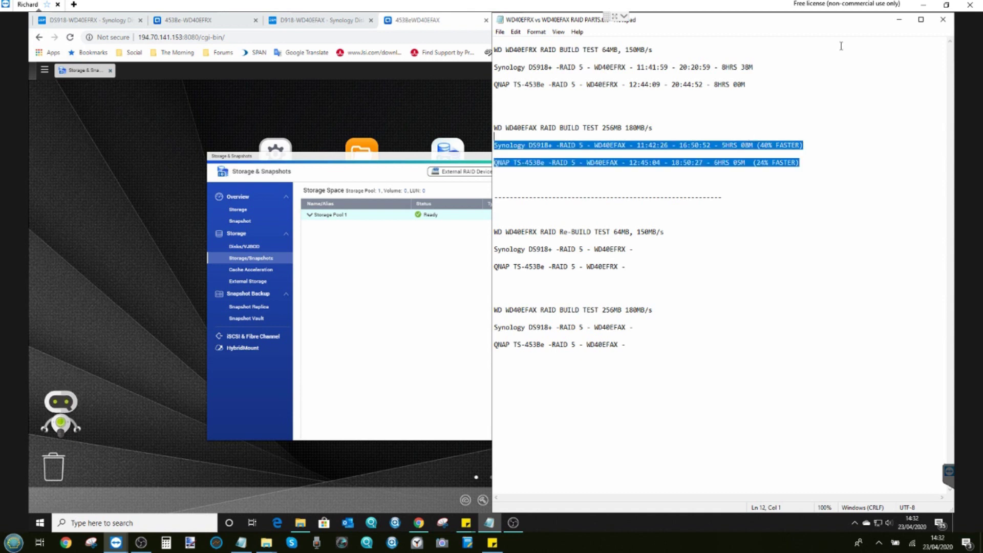
click(899, 20)
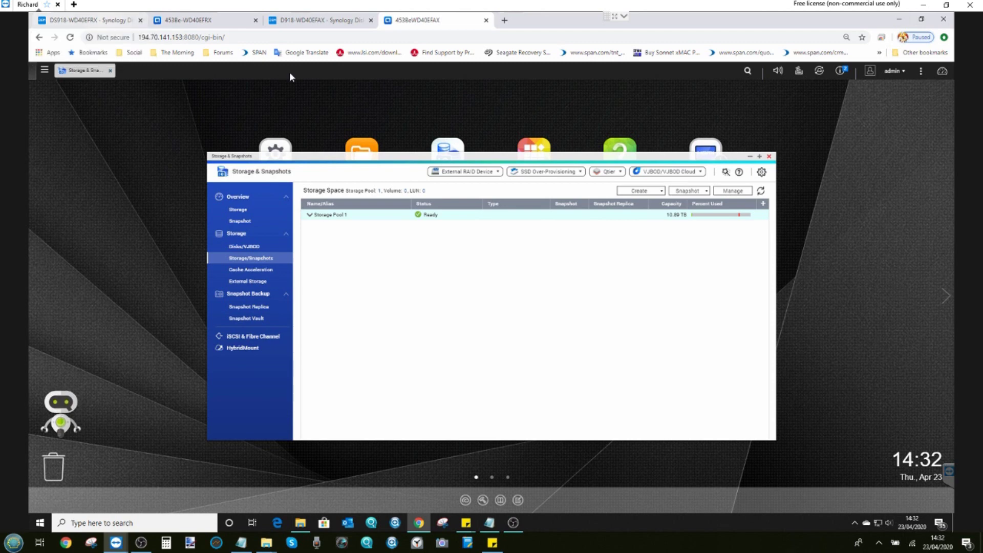
Step: Cycle through the Synology and QNAP WD40EFRX and WD40EFAX units, ending on Synology WD40EFRX
click(93, 21)
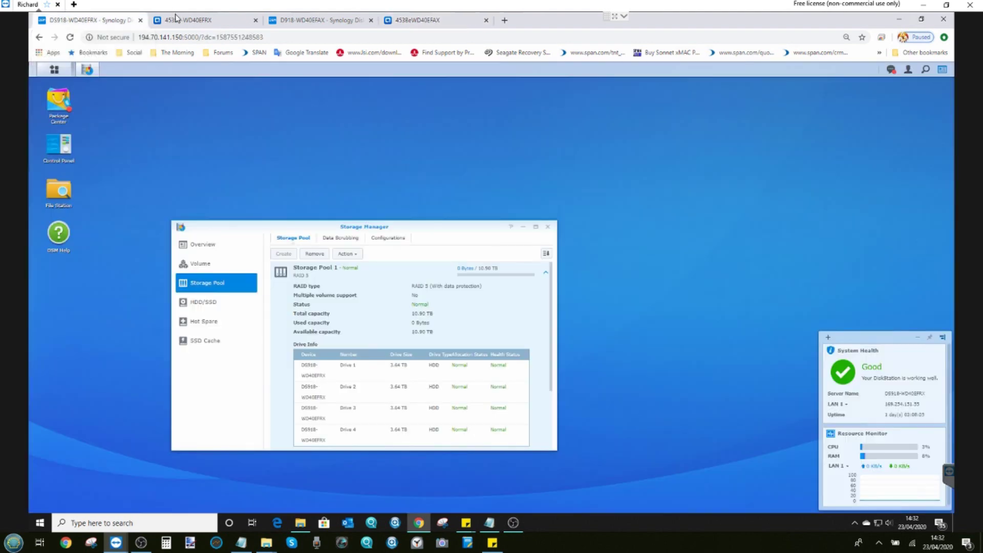
click(187, 20)
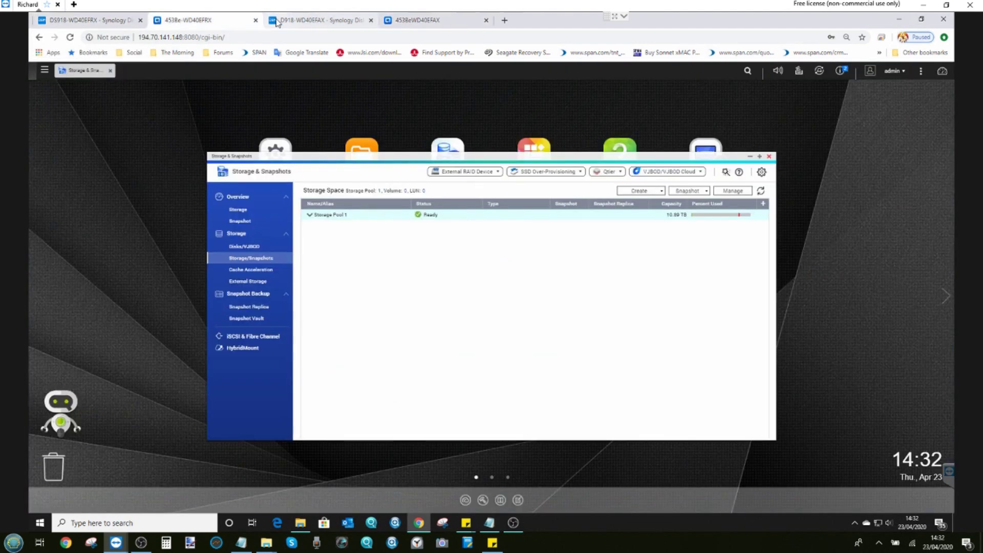
click(276, 22)
click(437, 21)
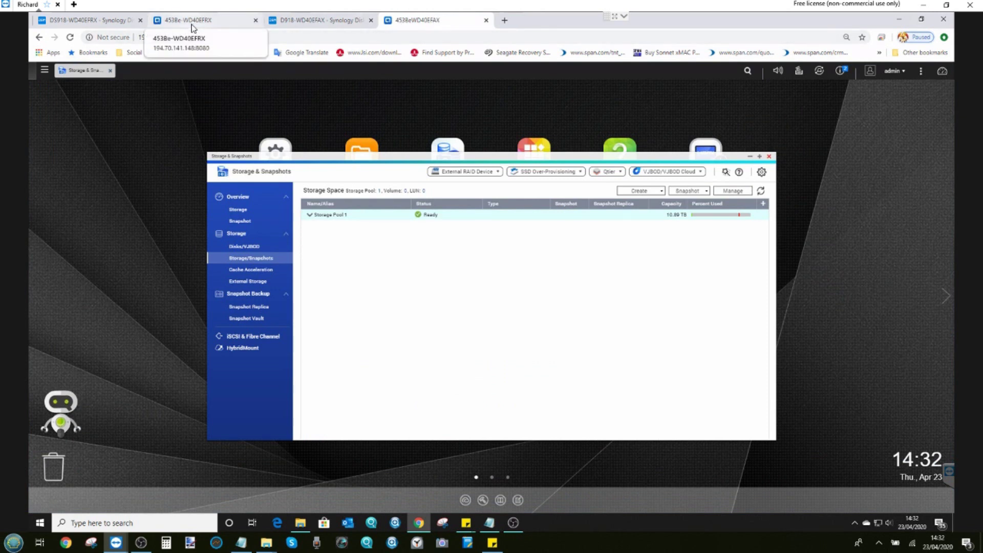
click(111, 20)
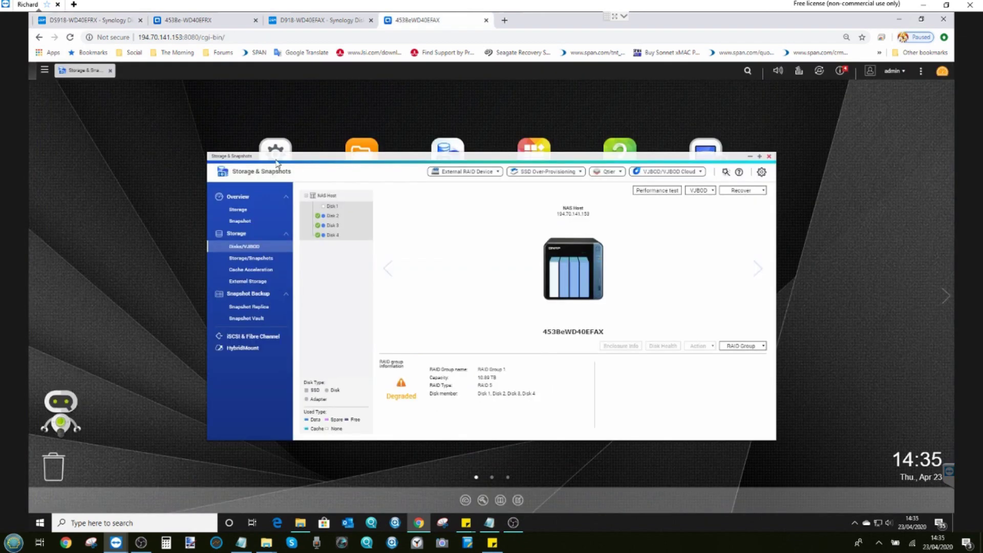
Step: Confirm the DS918-WD40EFRX Storage Pool 1 is degraded, then view the 453Be-WD40EFRX RAID group
click(117, 21)
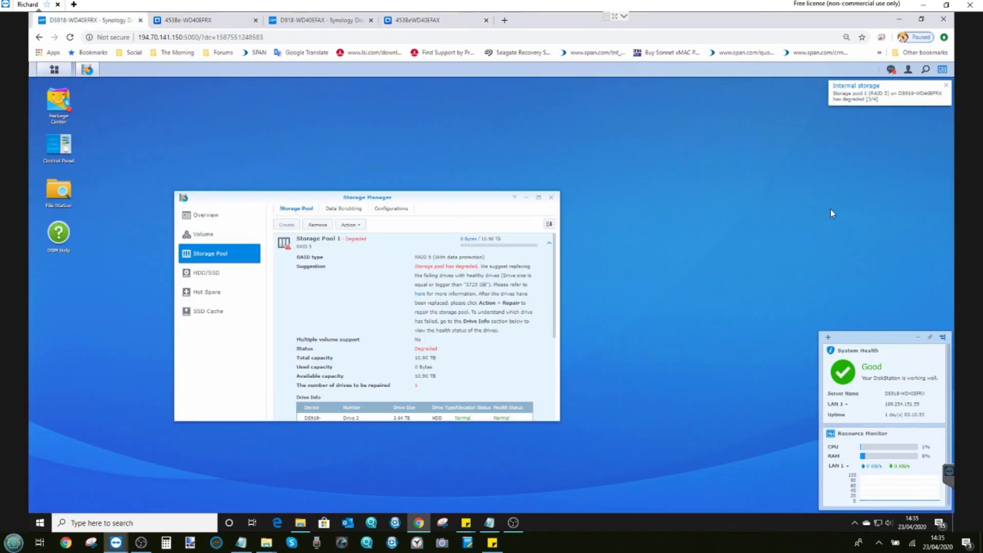
click(829, 90)
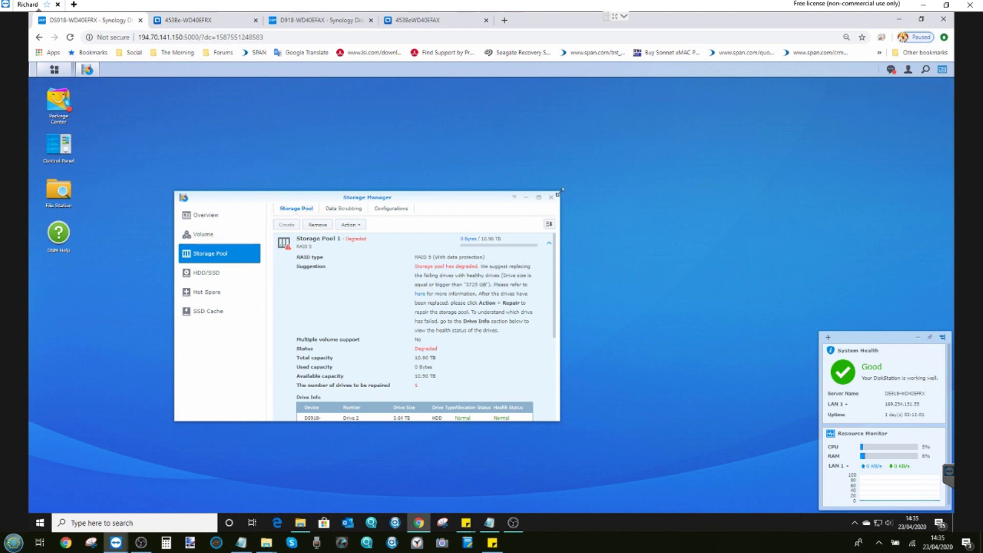
drag(559, 191, 636, 148)
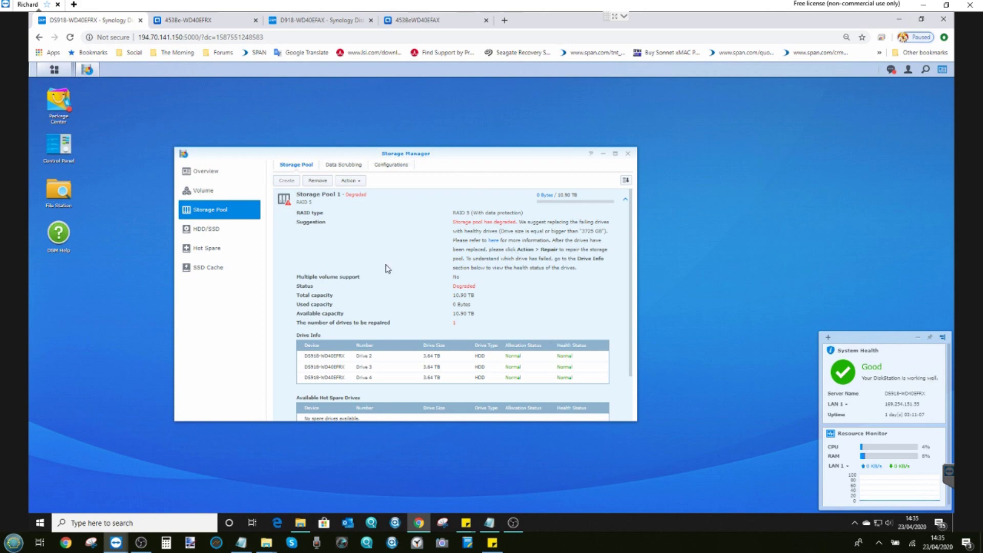
click(349, 180)
click(220, 20)
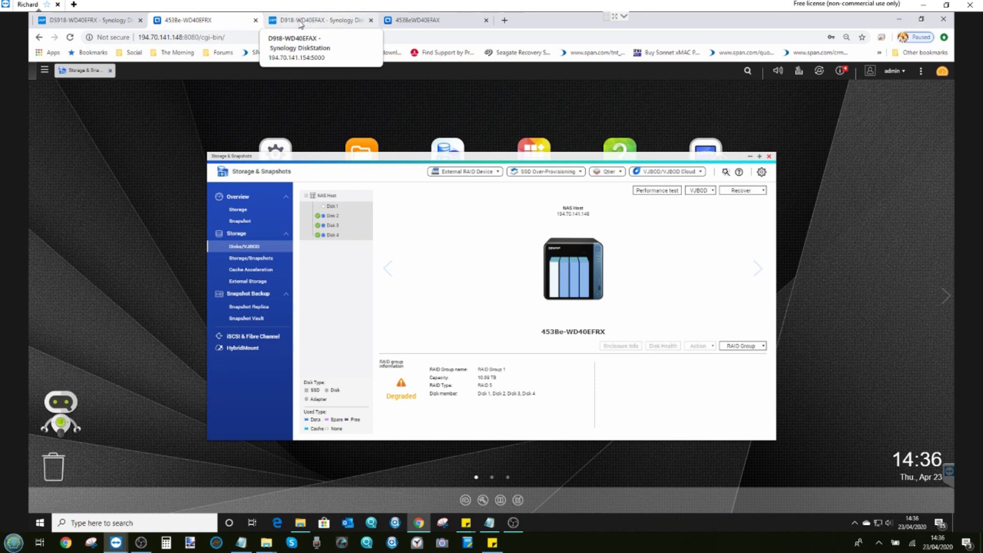
Step: Close the storage windows on all four NAS units, ending on the DS918-WD40EFRX desktop
click(301, 22)
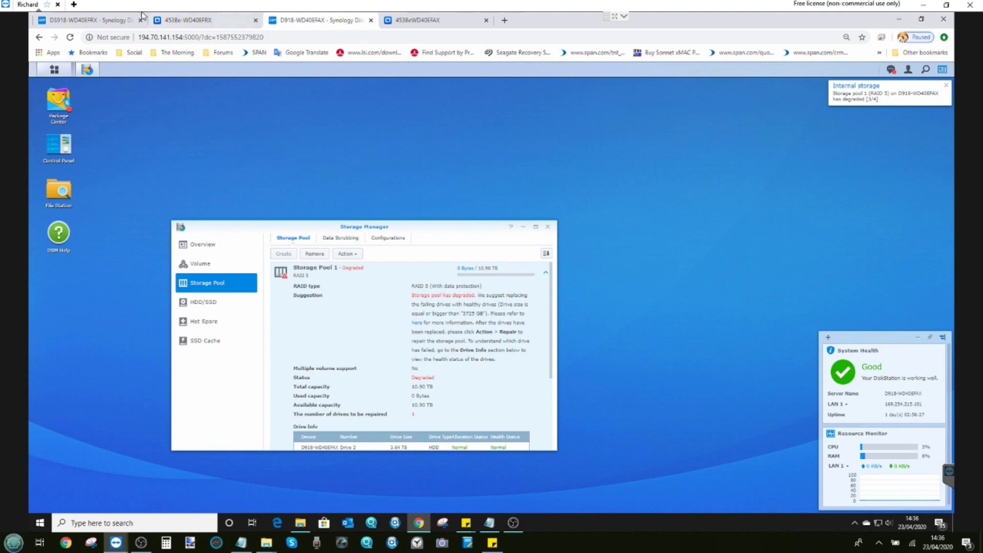
click(100, 19)
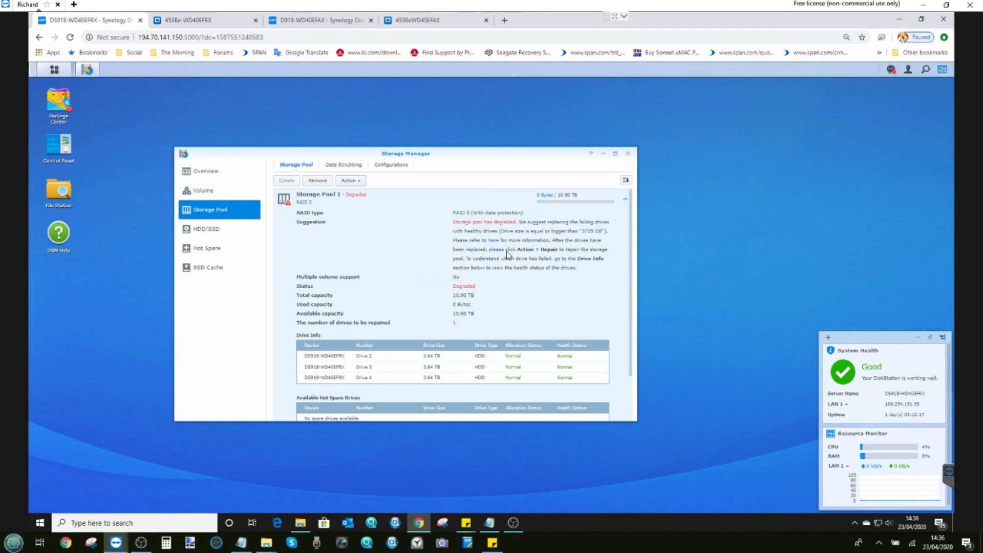
click(629, 155)
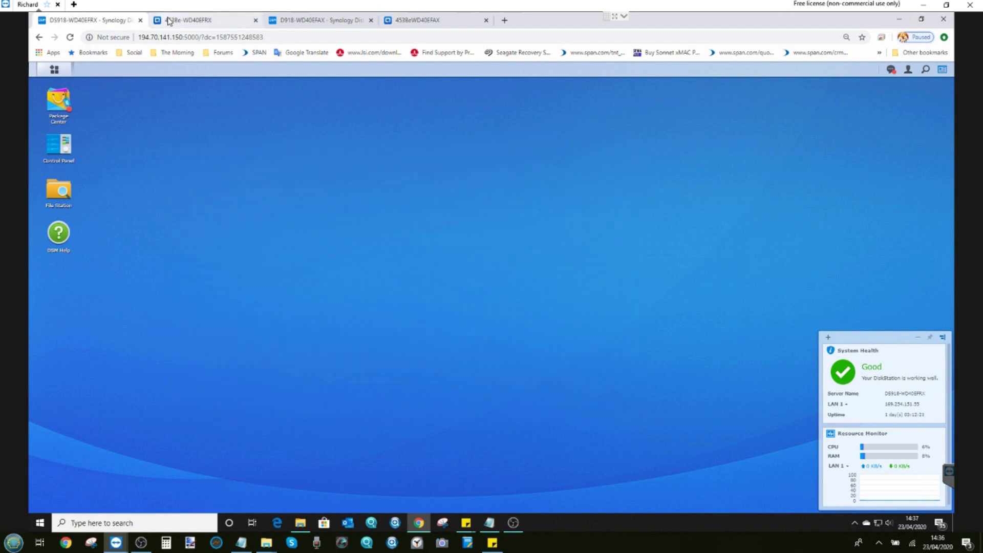
click(200, 20)
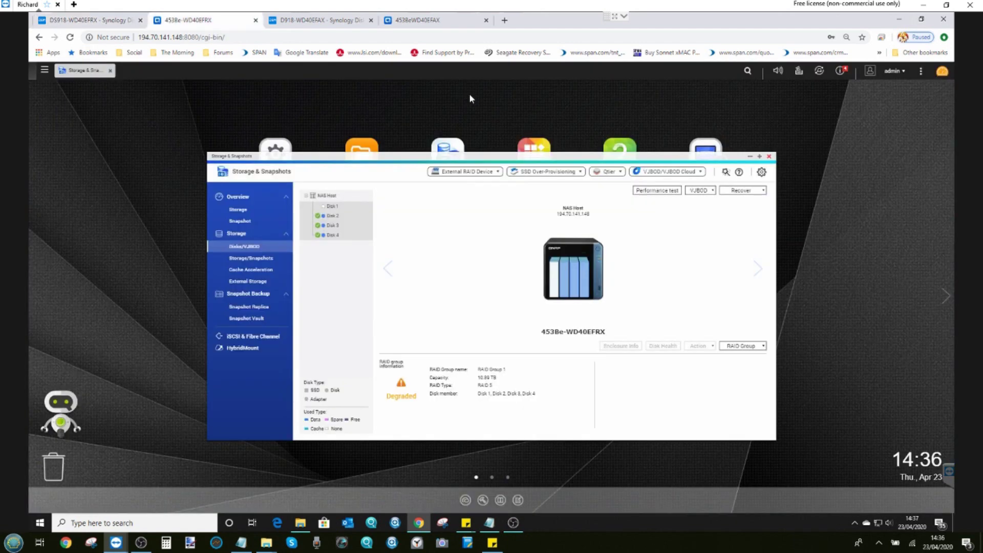
click(768, 156)
click(328, 21)
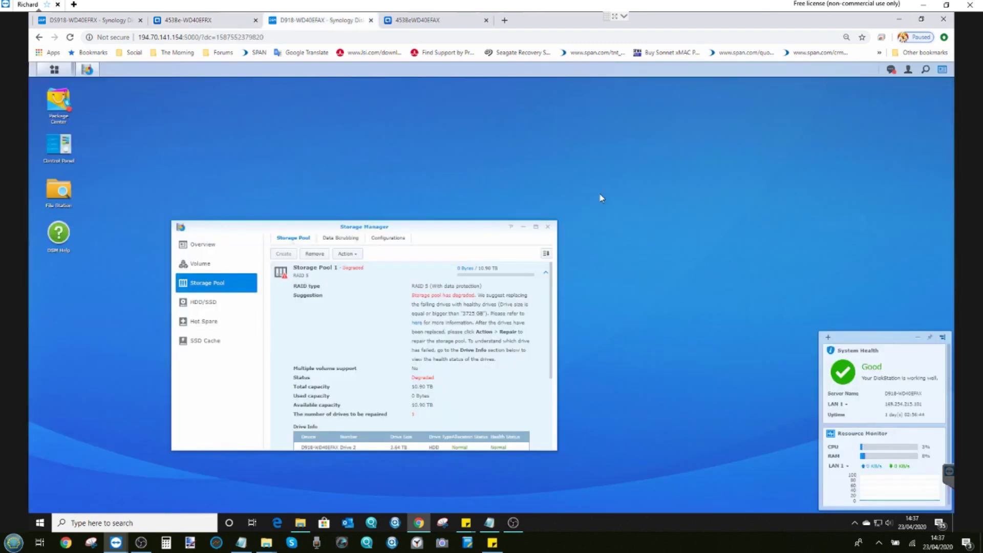
click(548, 228)
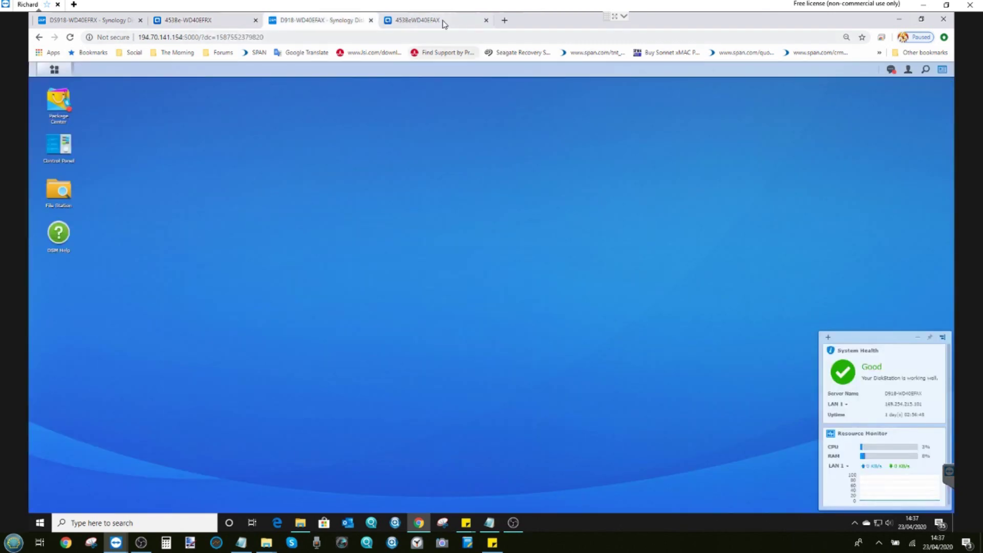
click(439, 21)
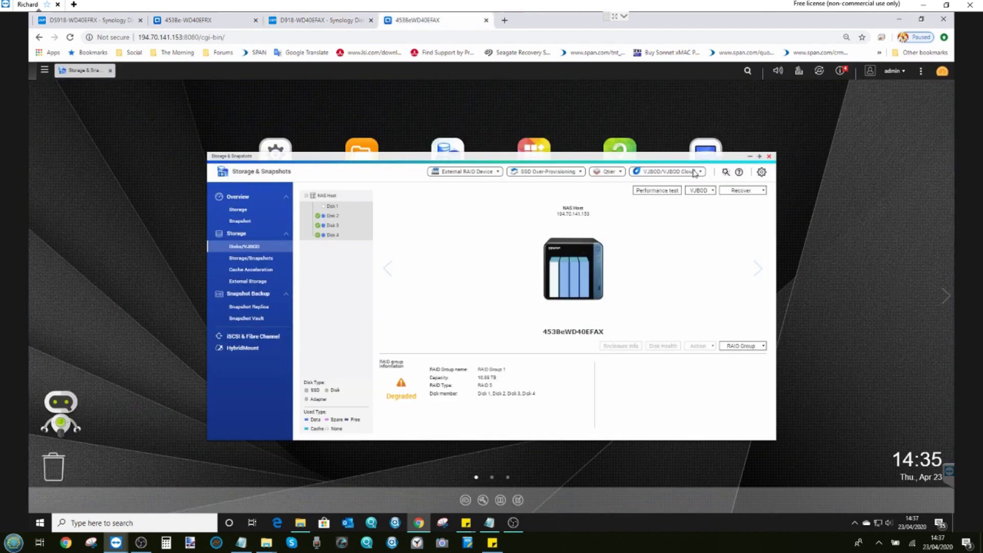
click(769, 156)
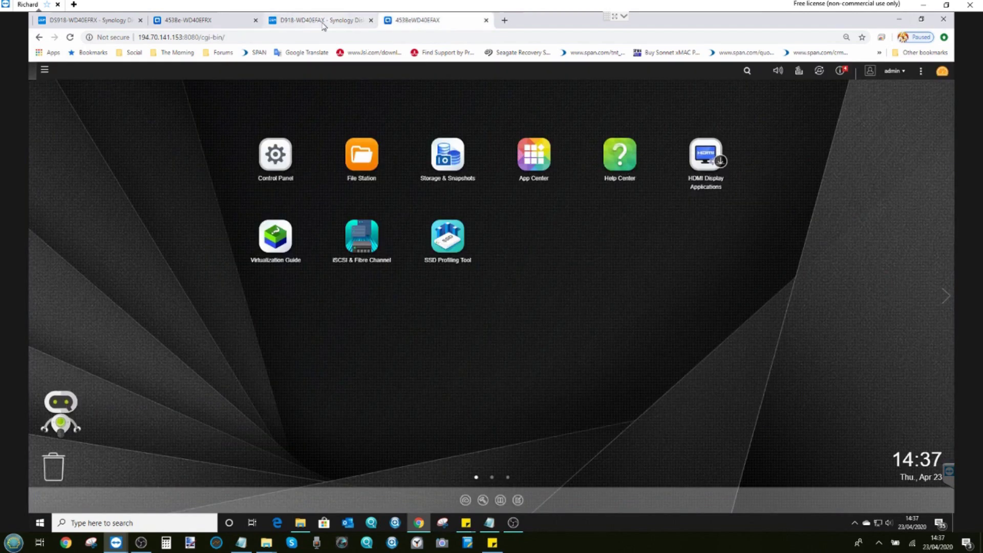
click(92, 24)
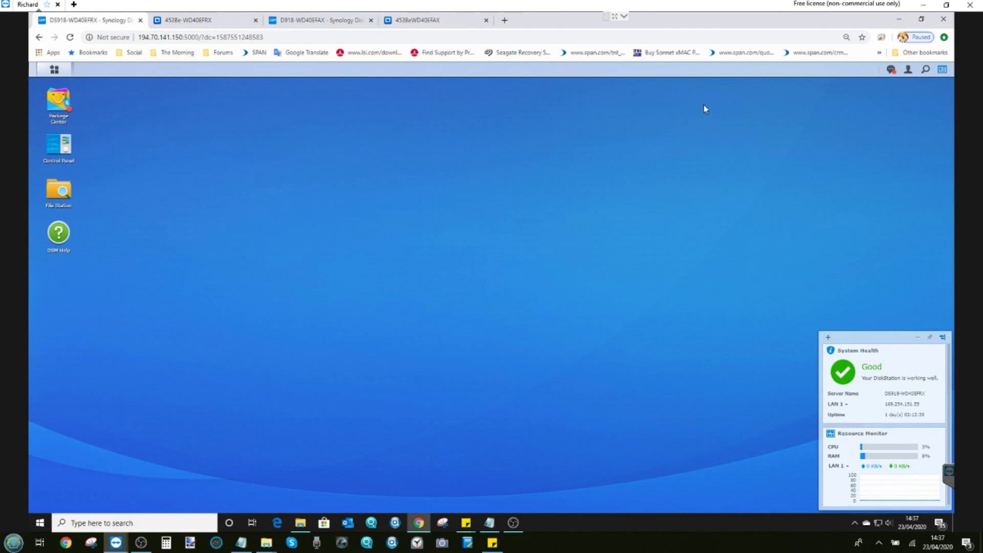
Step: Relaunch Storage Manager on the DS918-WD40EFRX and show degraded Storage Pool 1 with Drives 2–4
click(52, 70)
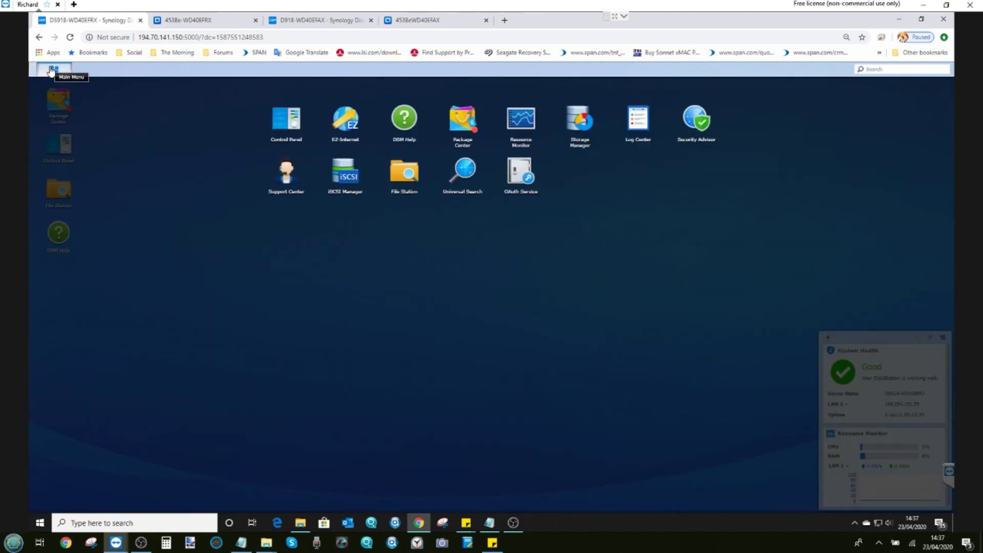
click(582, 122)
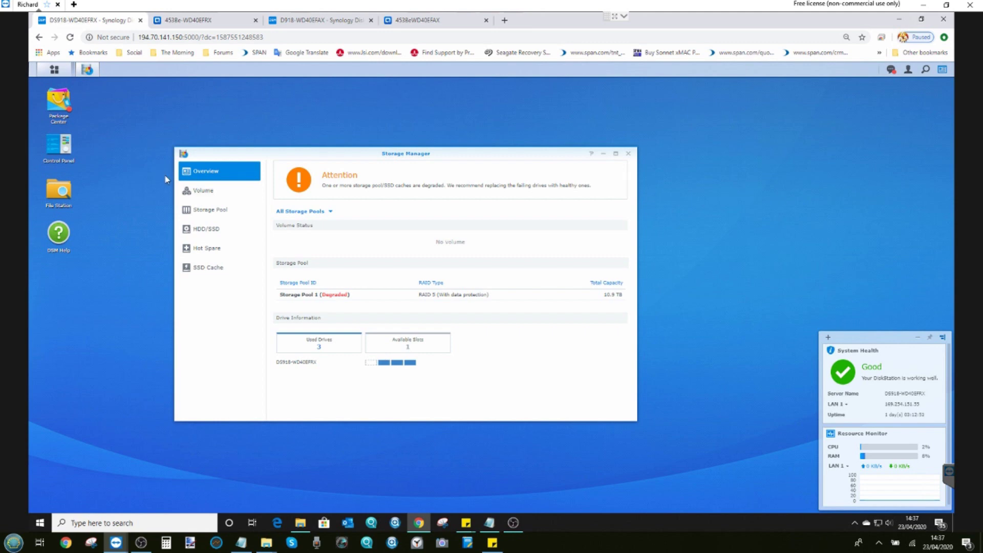
click(221, 216)
click(628, 153)
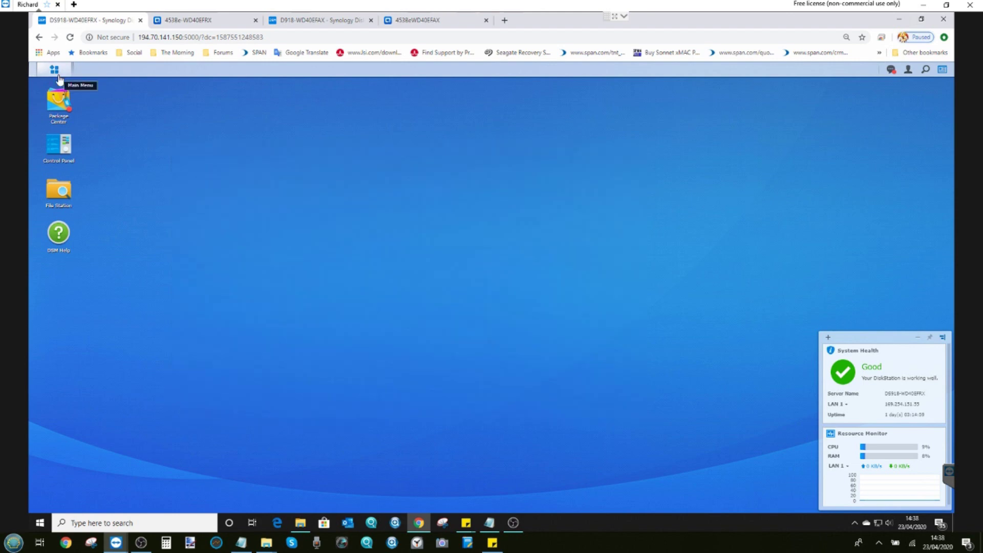
click(58, 77)
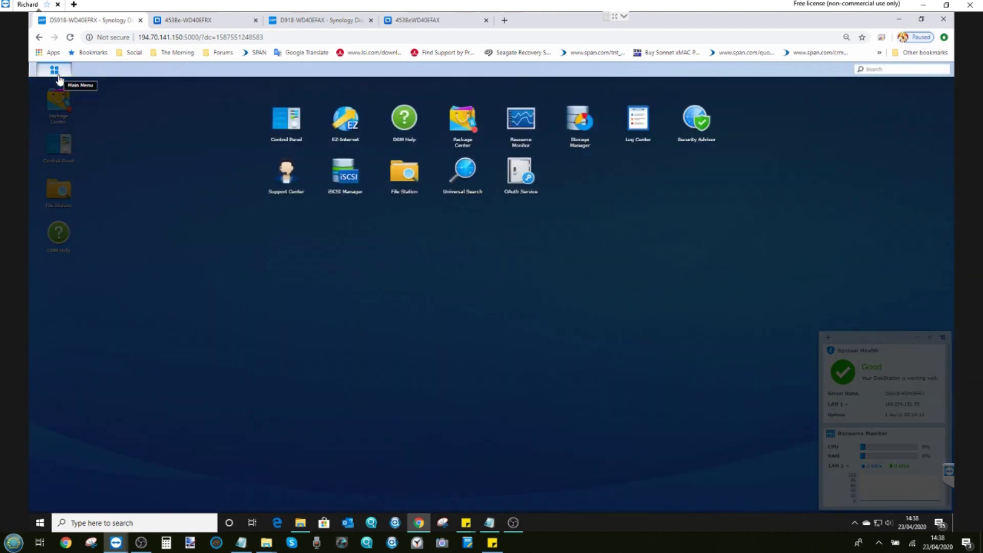
click(580, 123)
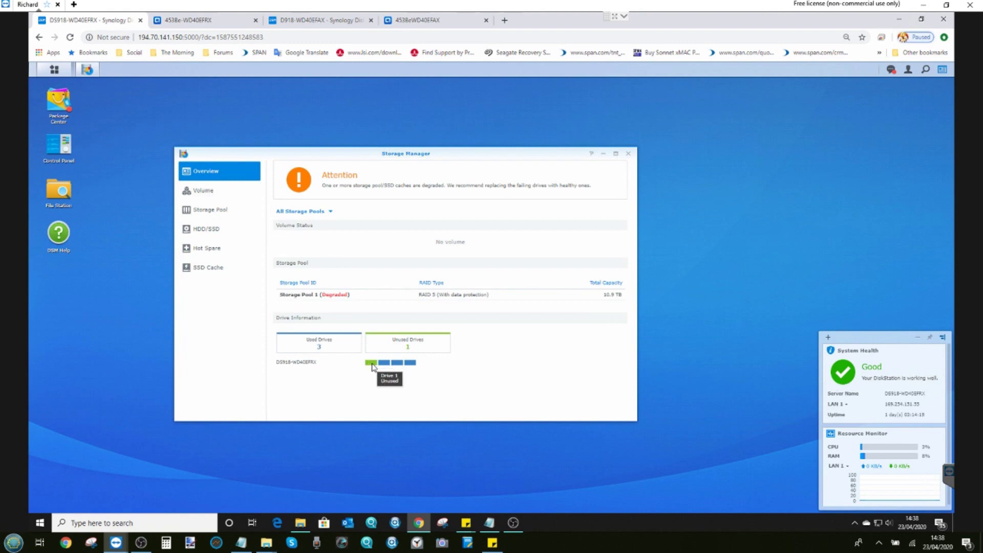
click(212, 212)
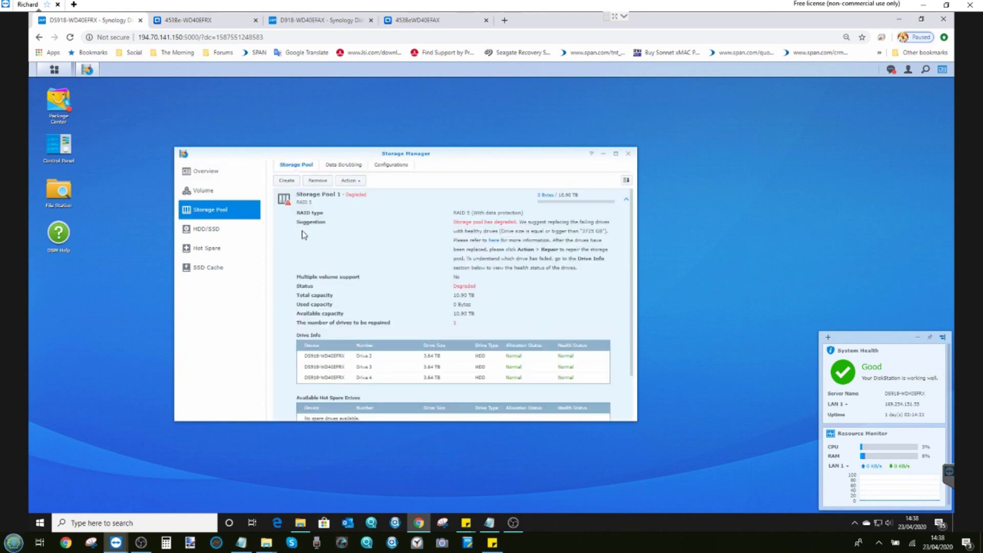
Step: Repair degraded Storage Pool 1 using Drive 1, accepting the erase warning, then switch to the QNAP unit
click(353, 183)
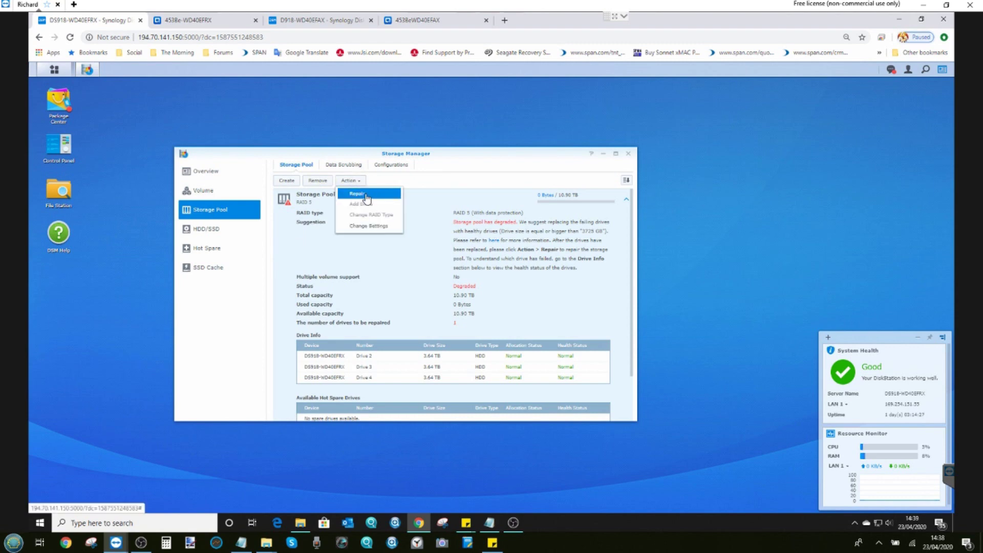
click(366, 197)
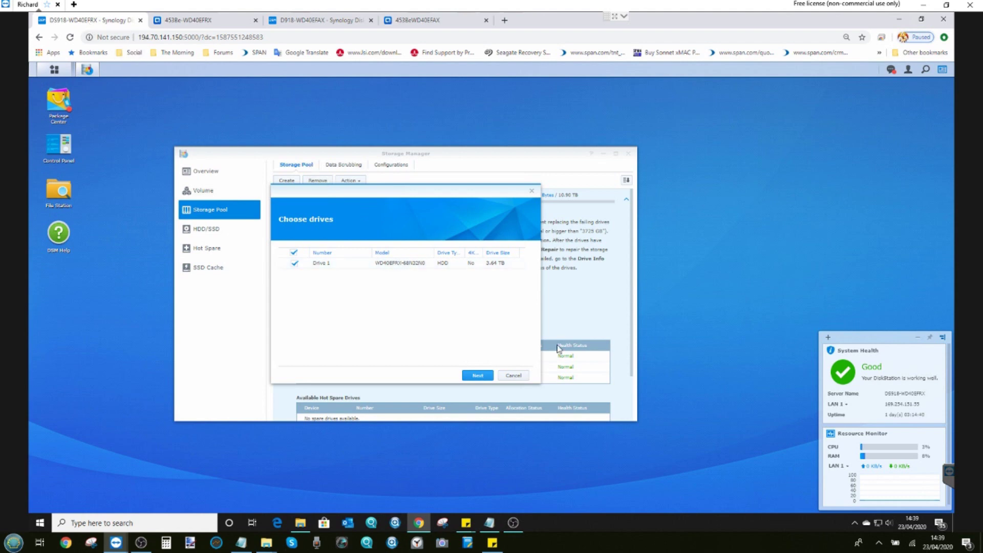
click(484, 381)
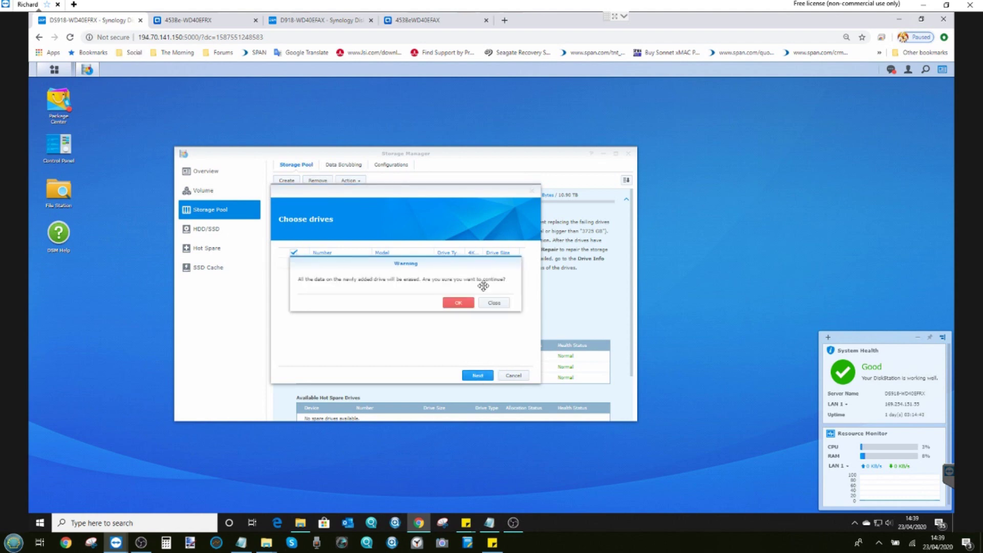
click(455, 302)
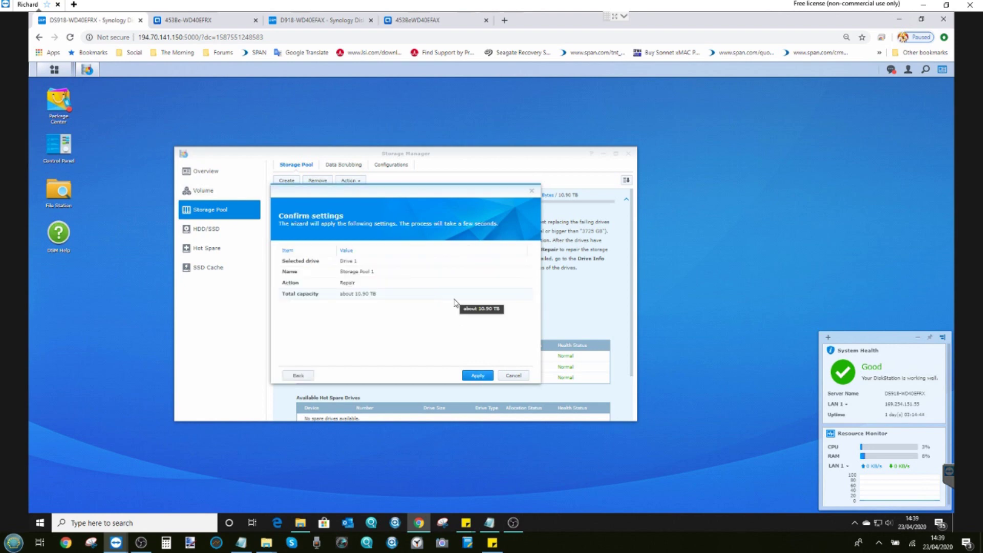
click(479, 377)
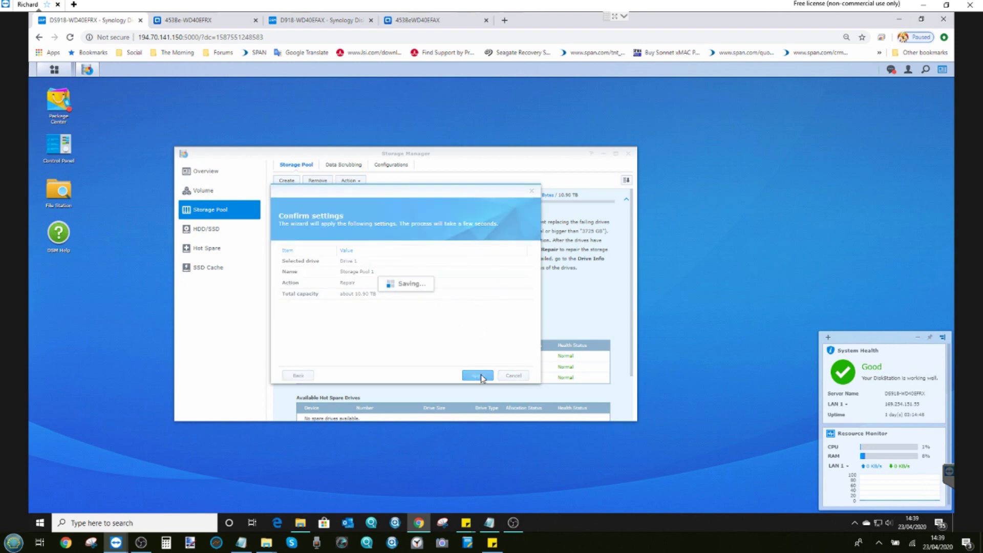
click(53, 71)
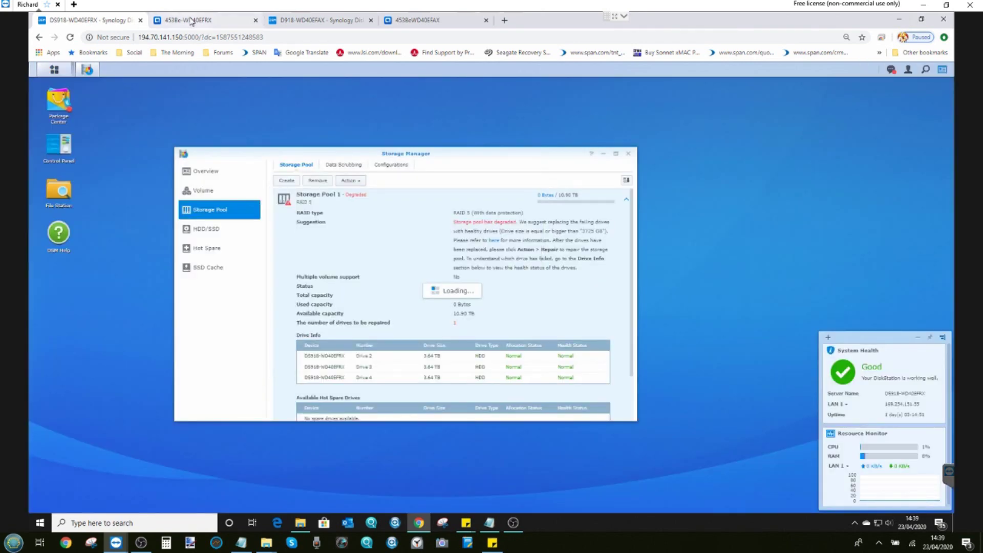
click(190, 21)
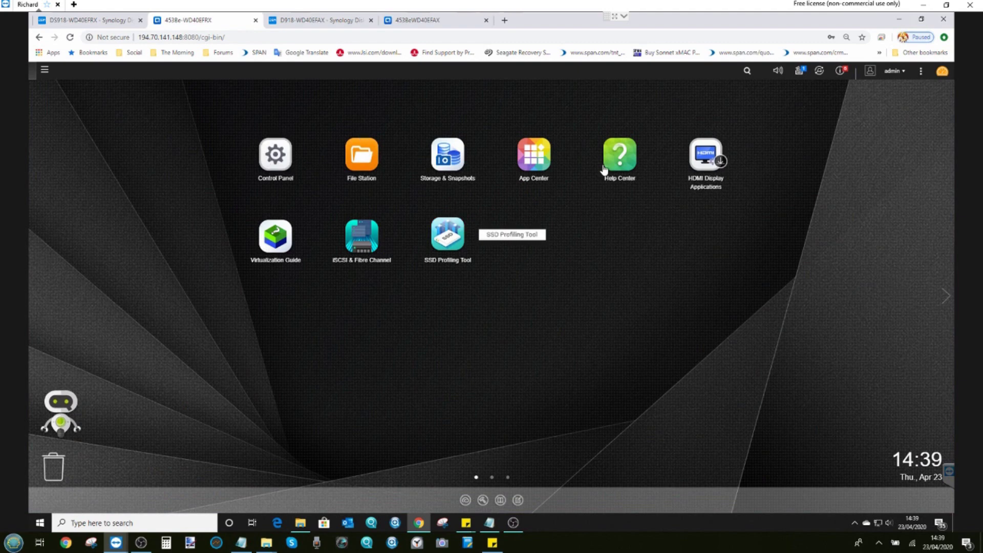
Step: Open Storage & Snapshots on the 453Be-WD40EFRX and show the Storage/Snapshots pools page
click(447, 154)
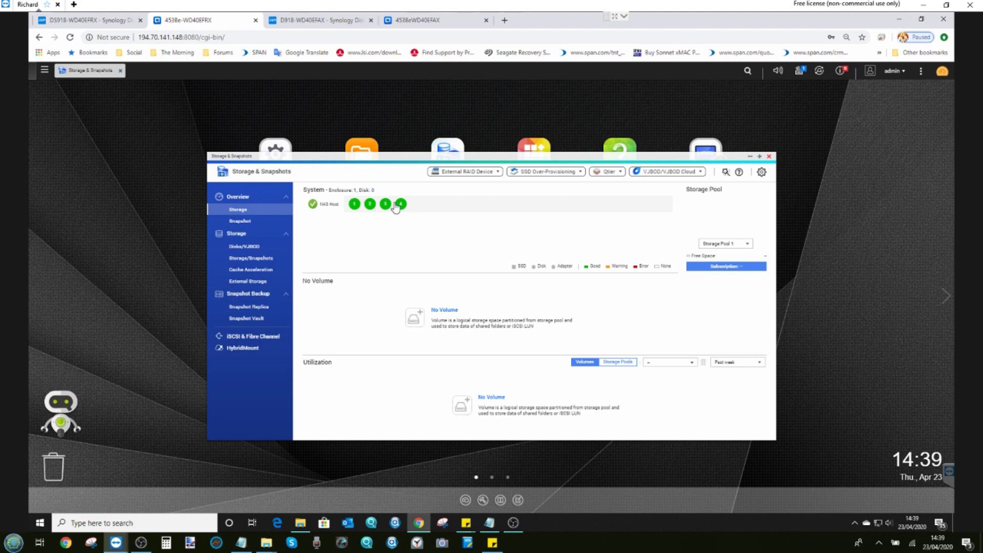
mouse_move(380, 210)
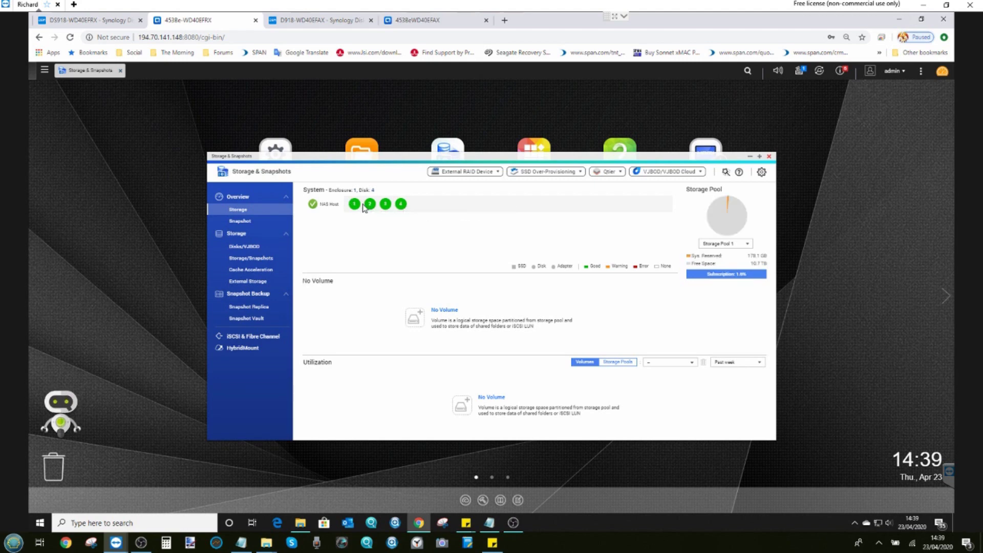
click(248, 258)
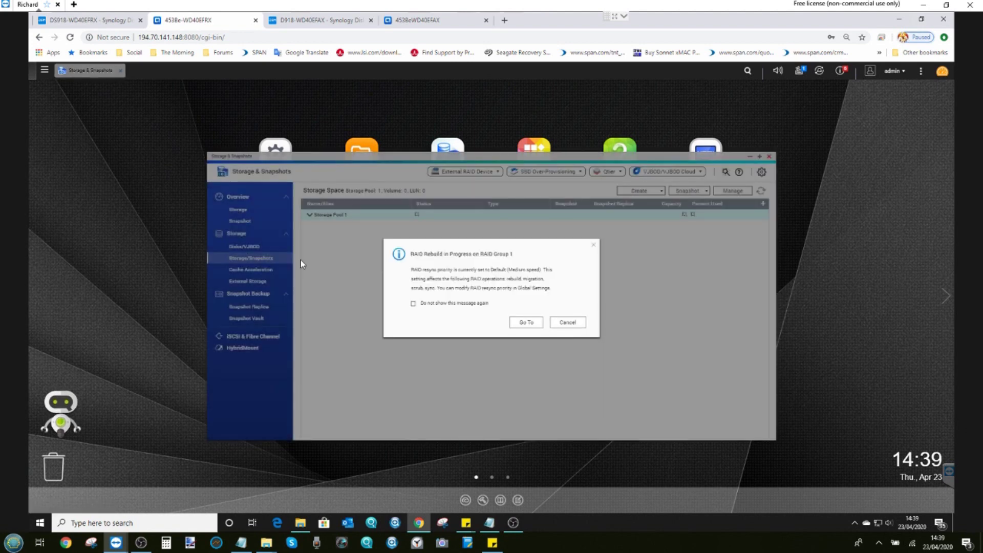
Step: Check the Default (Medium speed) rebuild priority in Global Settings, then close them
click(526, 323)
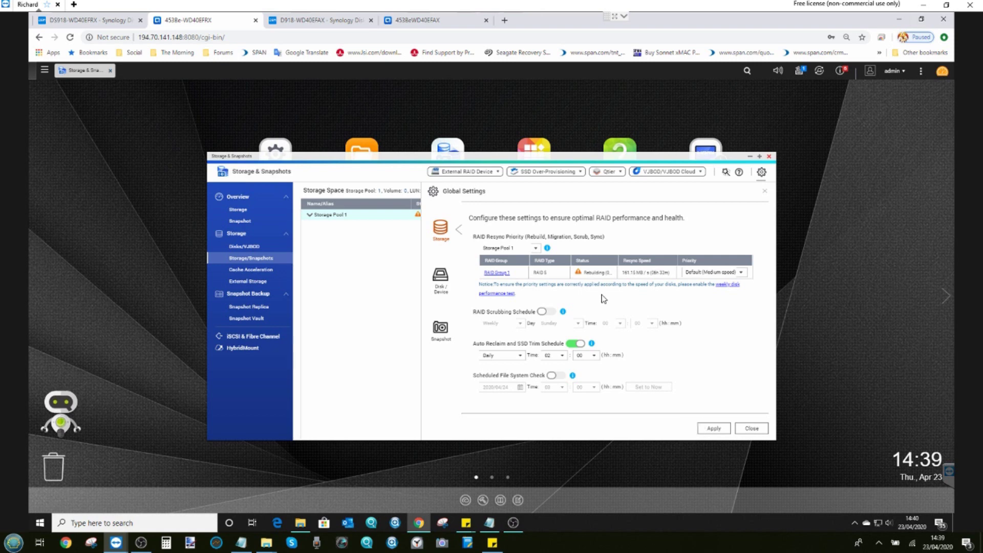
click(765, 191)
Step: Show RAID Group 1 rebuilding at 149.58 MB/s, 0.3% done, about 7 hours 02 minutes remaining
click(243, 248)
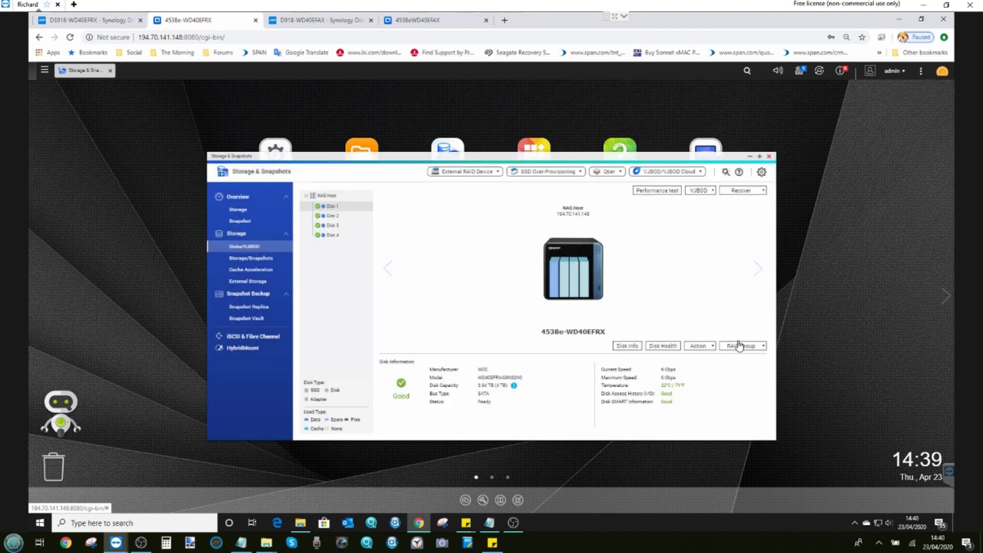
click(739, 346)
click(740, 361)
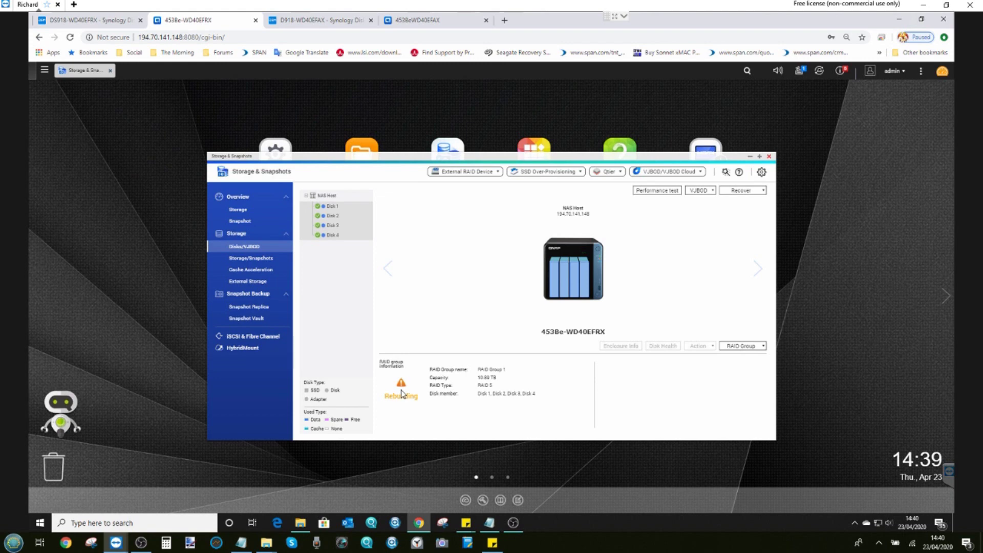
click(45, 72)
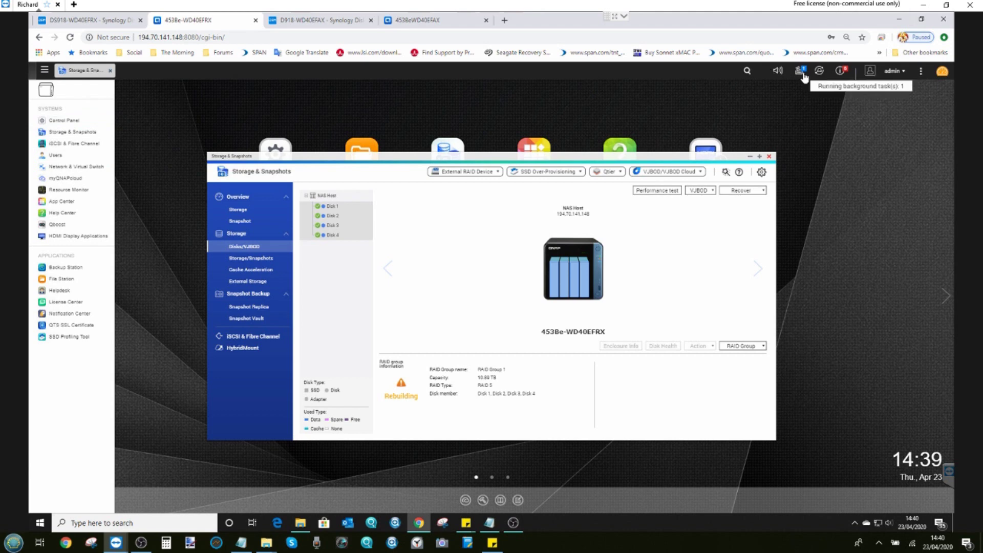
click(799, 71)
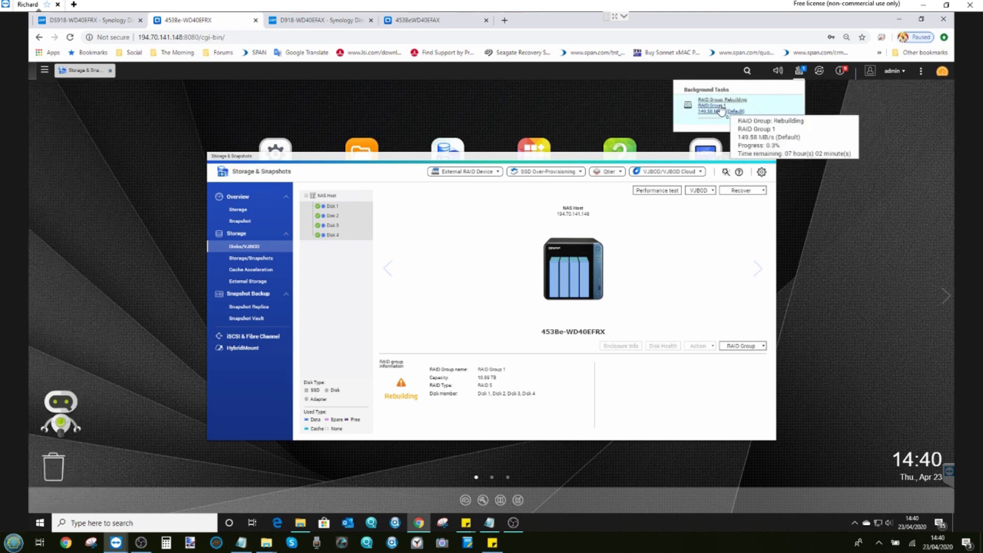
Step: Switch to the DS918-WD40EFAX unit and show Storage Pool 1's details in Storage Manager
click(351, 21)
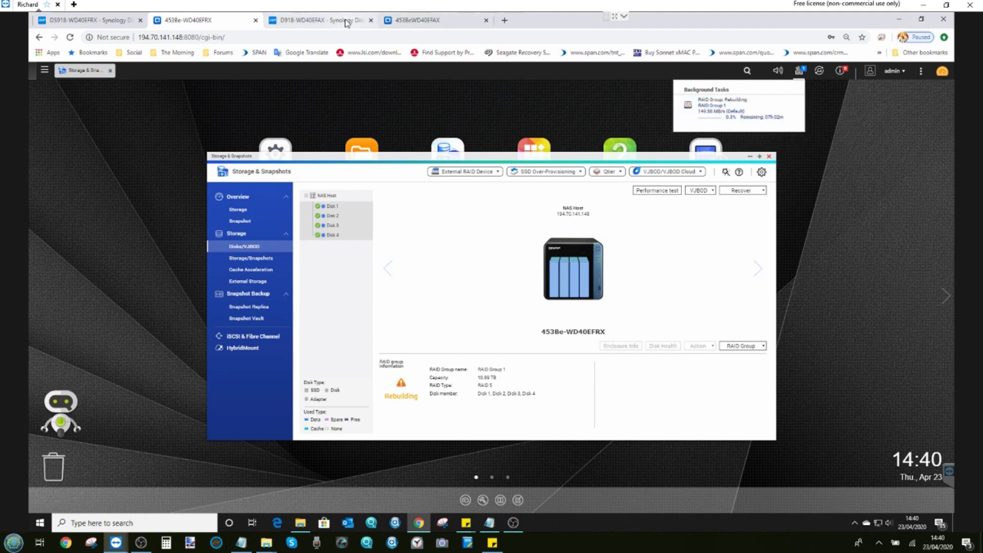
click(54, 70)
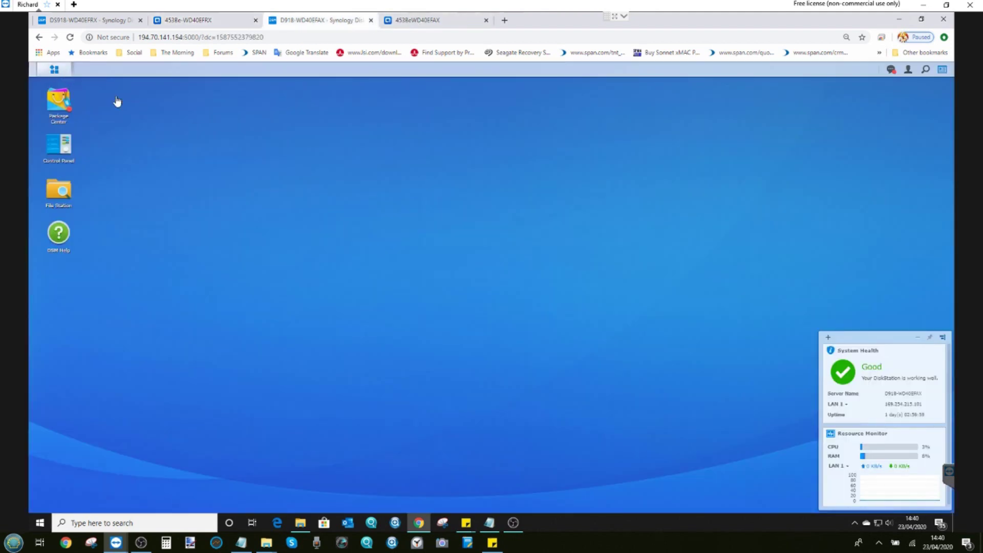
click(581, 130)
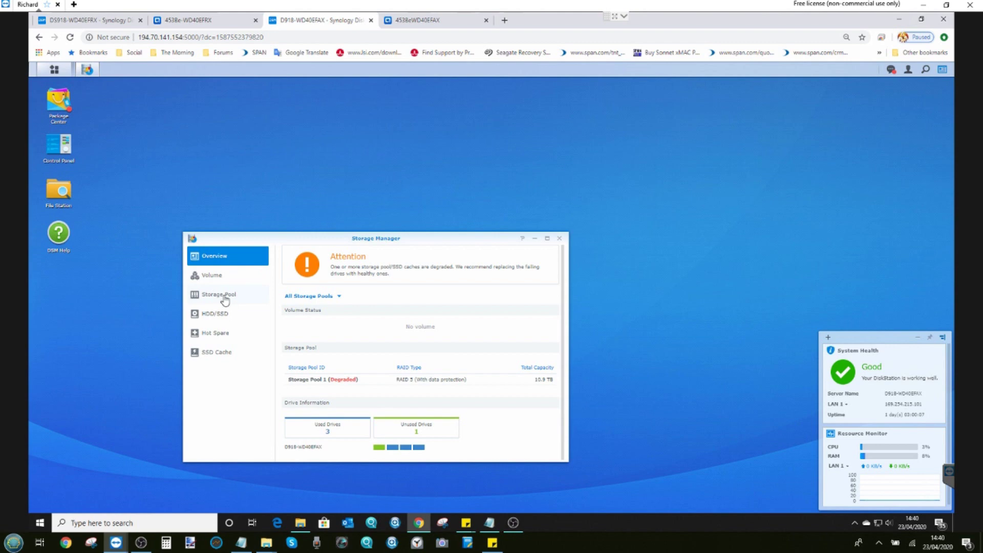
click(224, 299)
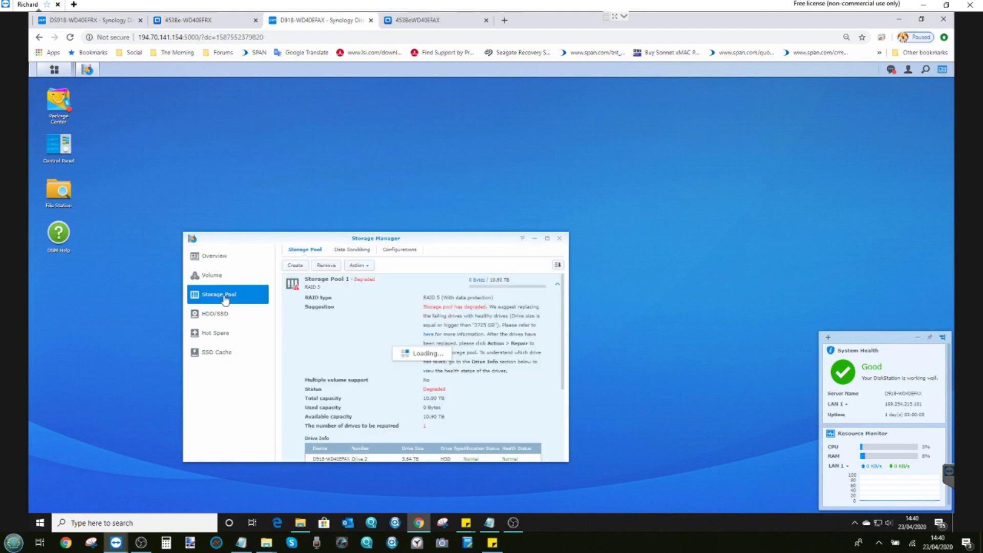
Step: Repair Storage Pool 1 with new Drive 1, accepting that the drive is erased, and apply
click(360, 266)
click(364, 278)
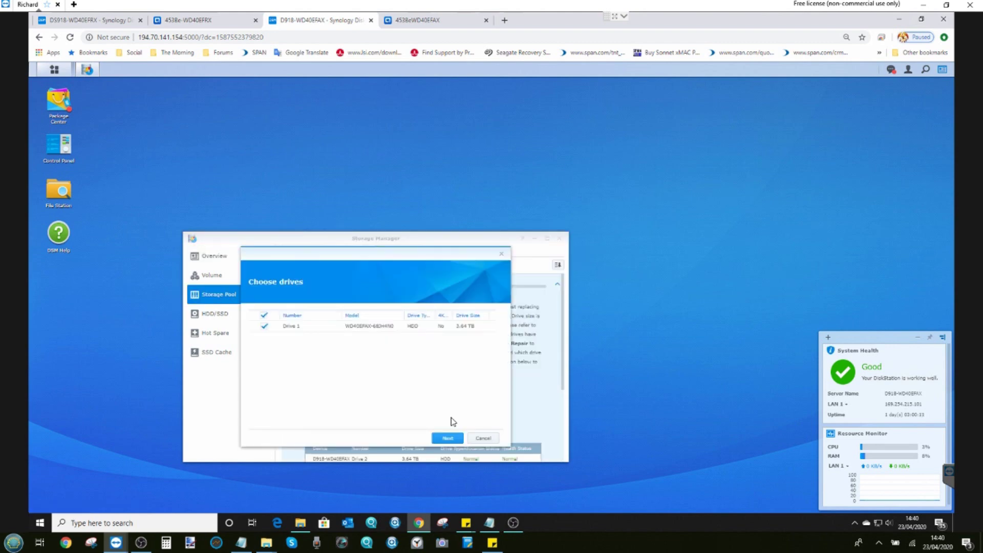
click(448, 438)
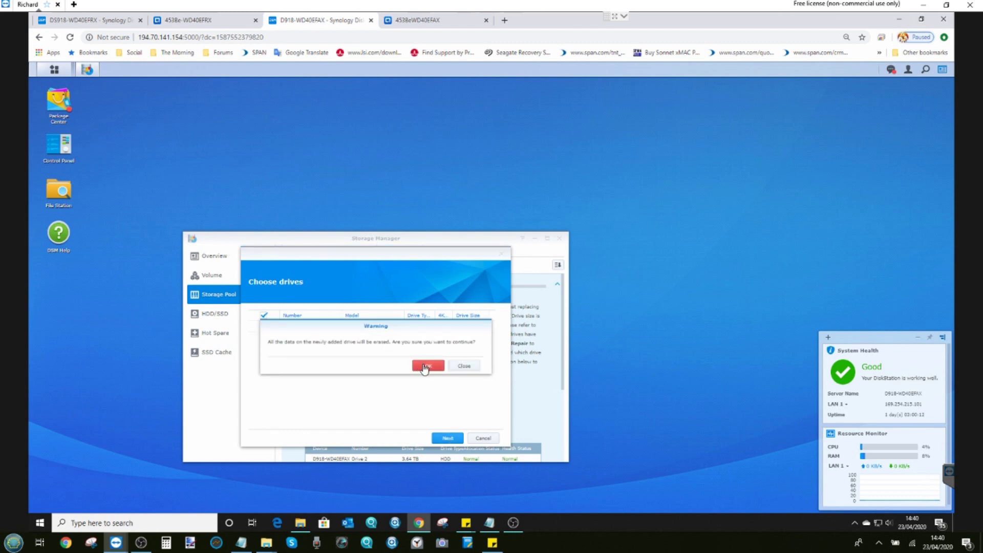
click(429, 366)
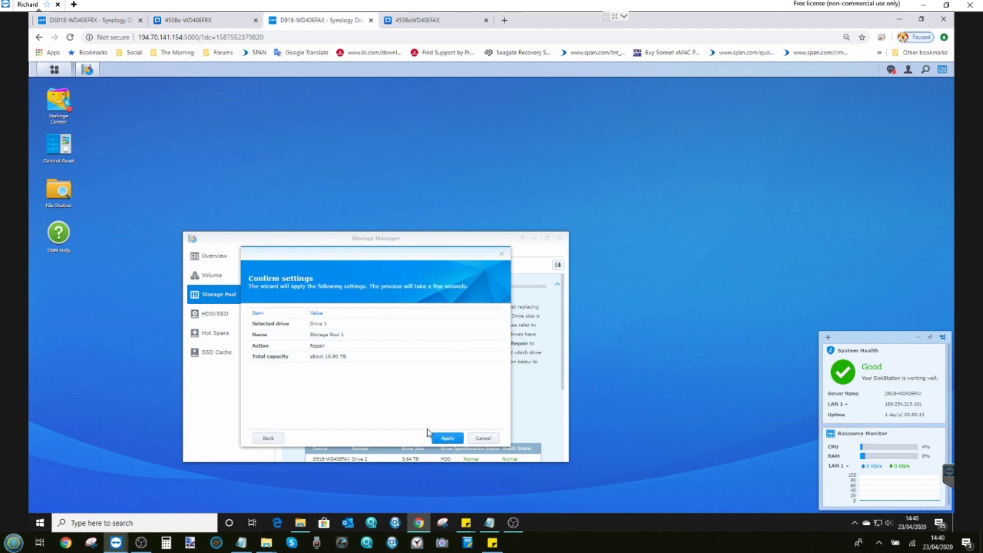
click(446, 438)
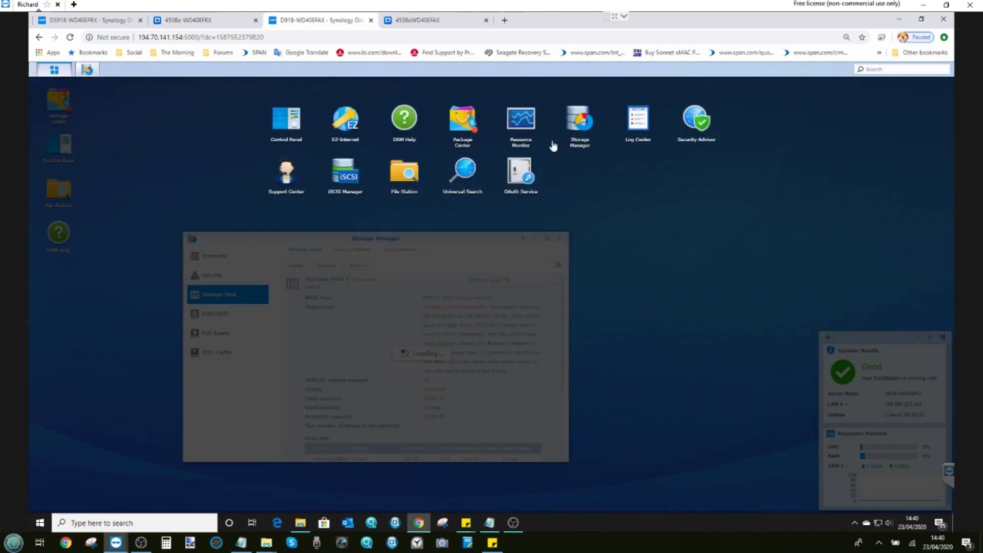
Step: Check RAID Group 1's rebuild progress and time remaining on the QNAP WD40EFAX, then return to the Synology WD40EFRX
click(644, 125)
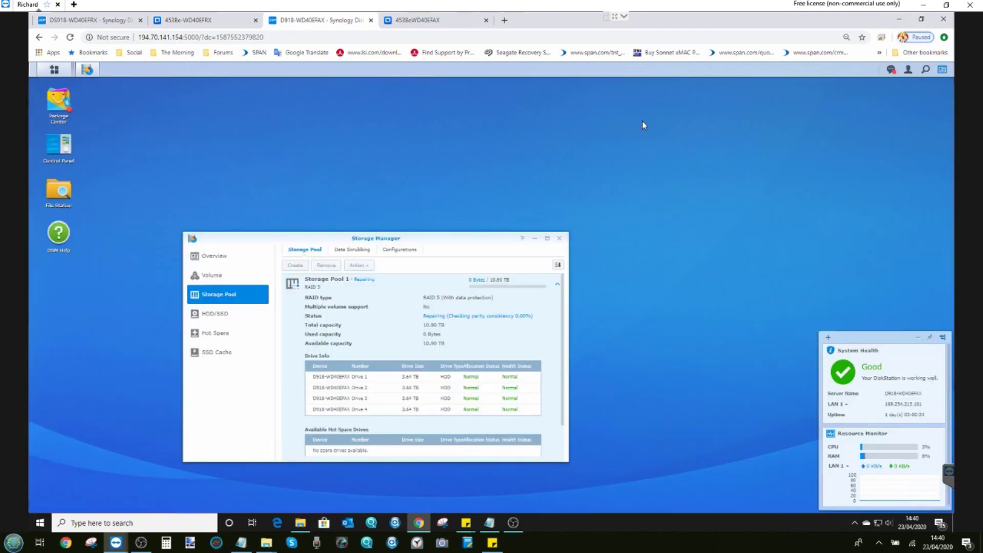
click(460, 20)
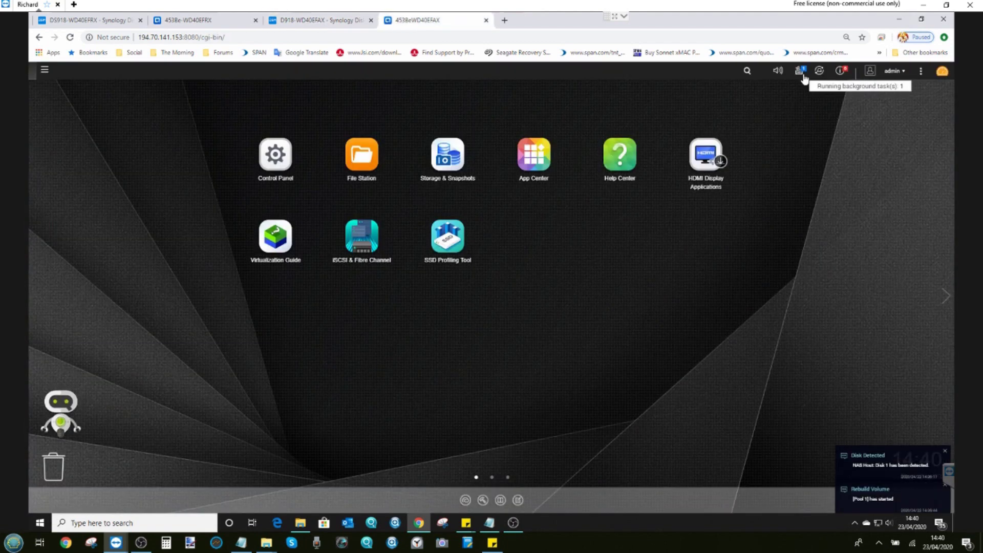
click(799, 71)
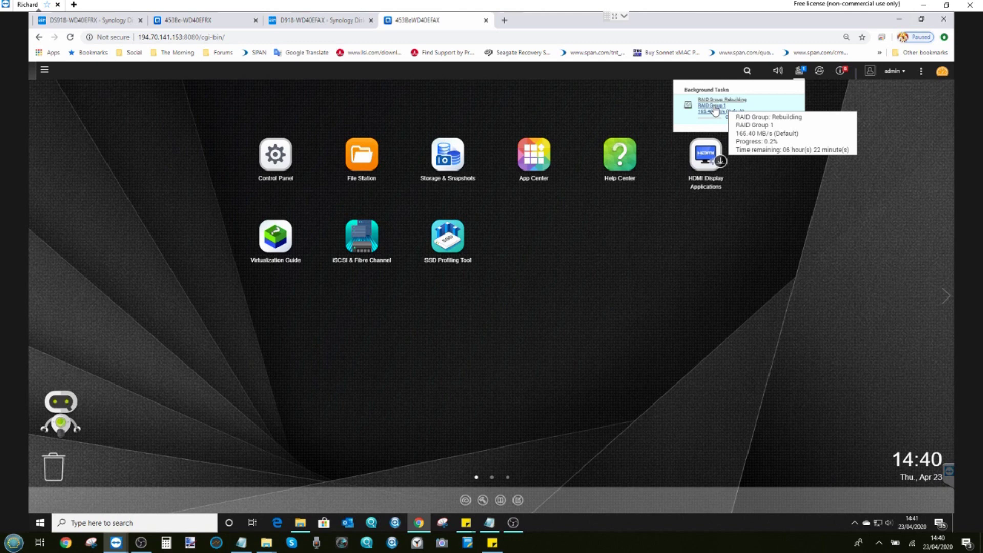
click(215, 20)
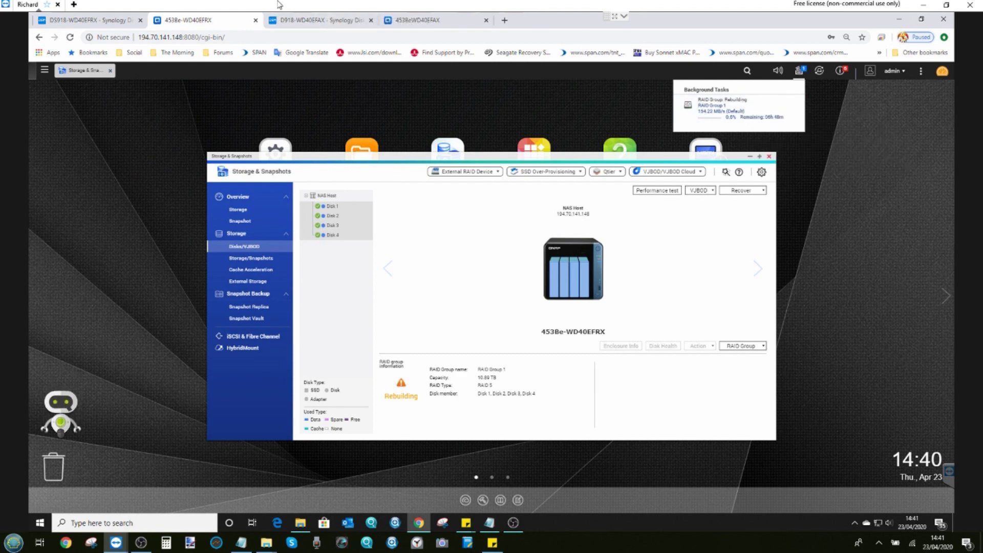
click(402, 22)
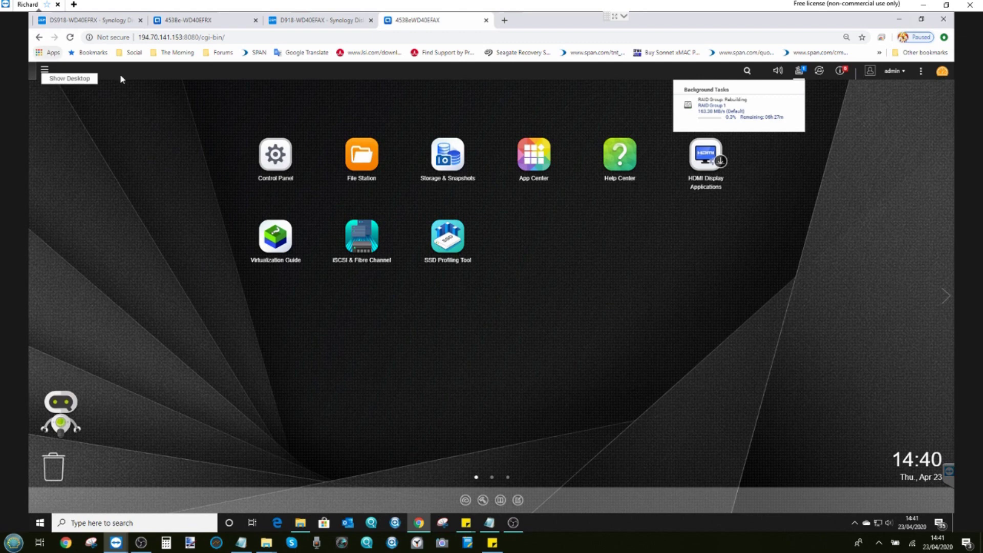
click(110, 23)
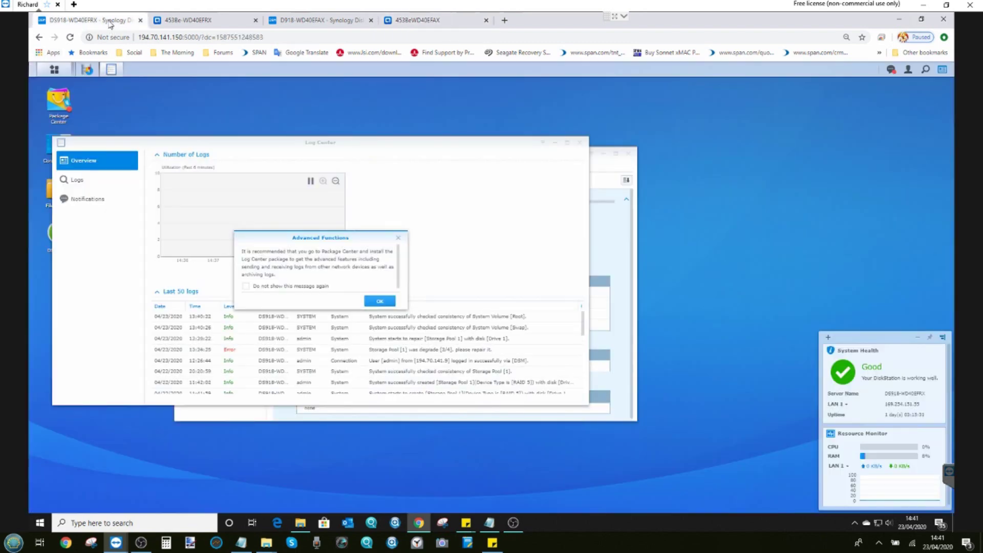
Step: Dismiss the Log Center notice; place Log Center right and Storage Manager front-left, showing repair at 0.22%
click(400, 239)
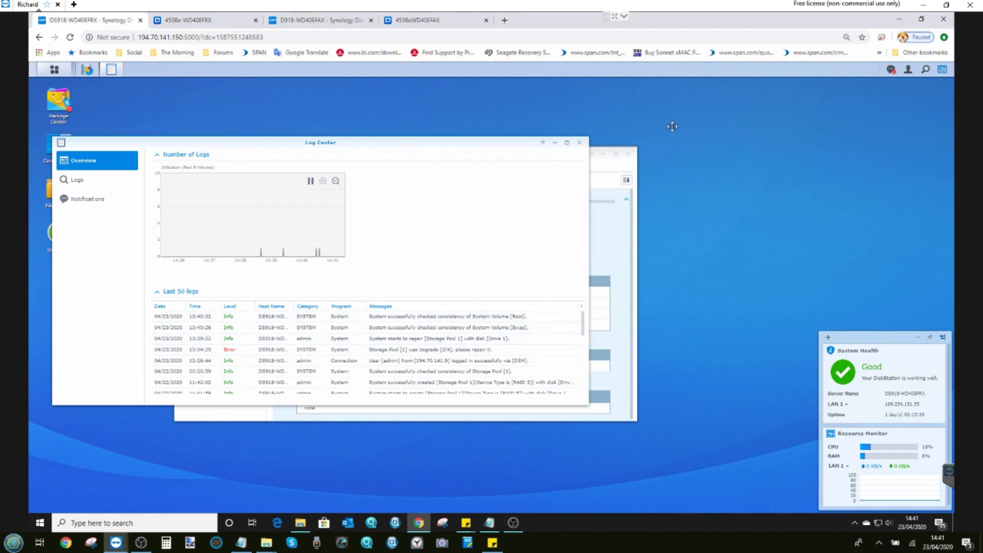
drag(320, 143, 598, 135)
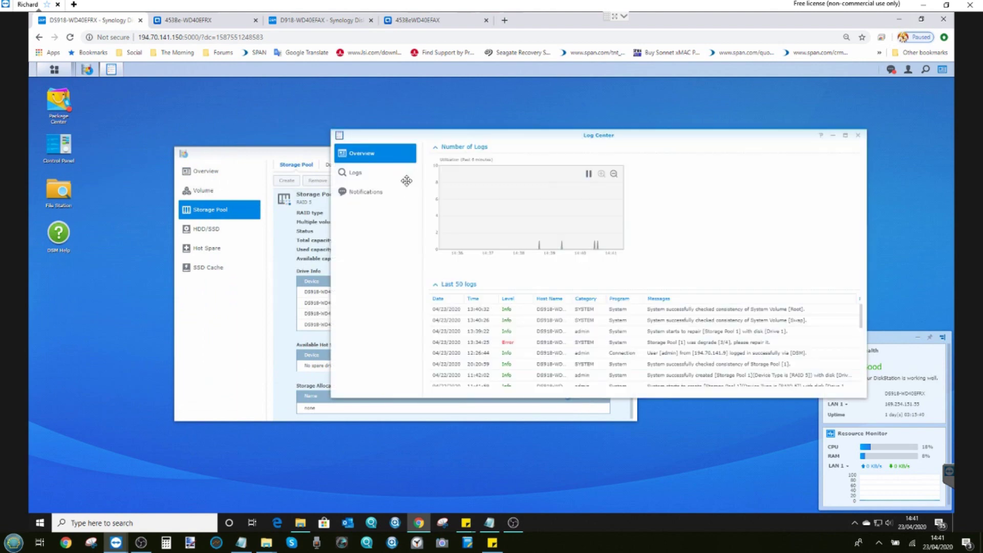
click(302, 157)
drag(302, 156, 224, 179)
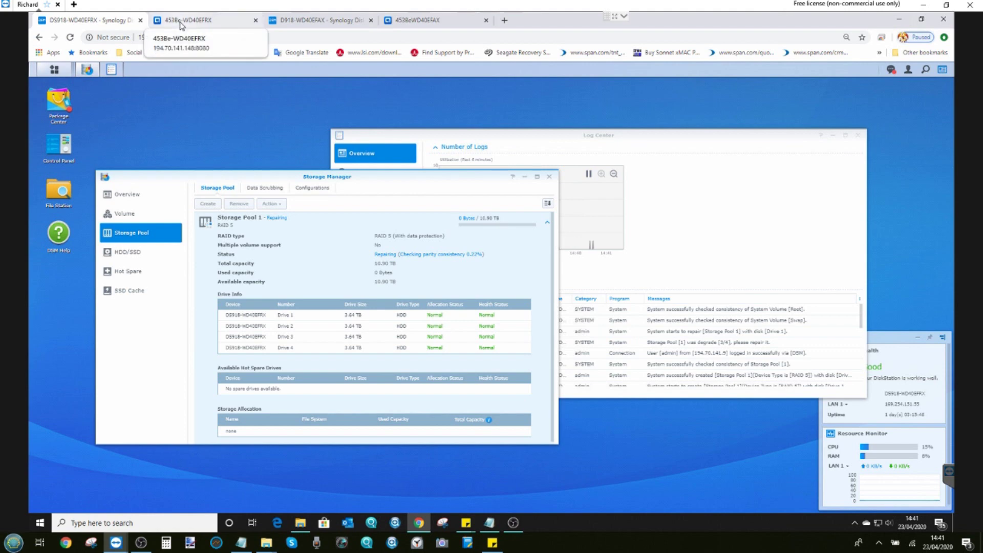
Step: Bring up the Notepad RAID build-test notes and deselect the two highlighted result lines
click(489, 522)
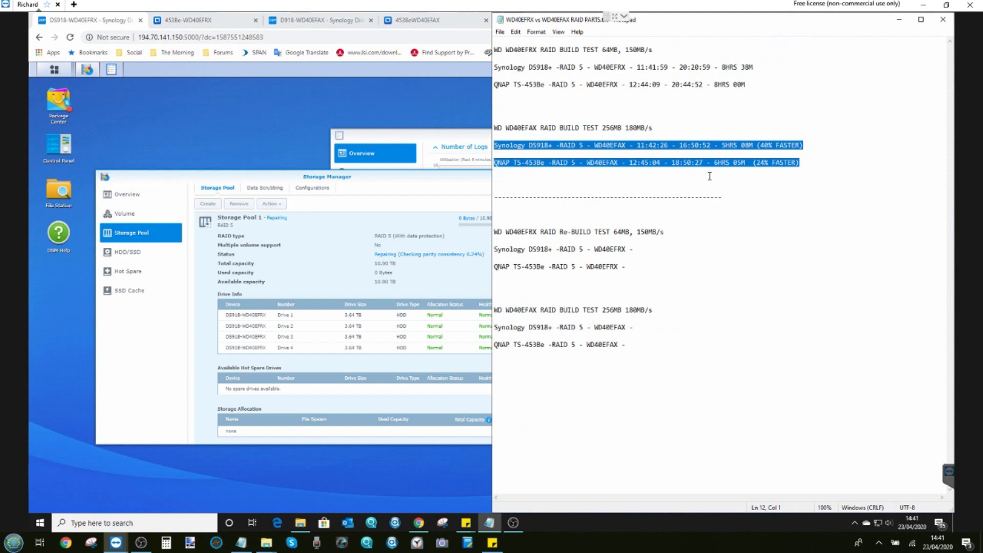
click(710, 176)
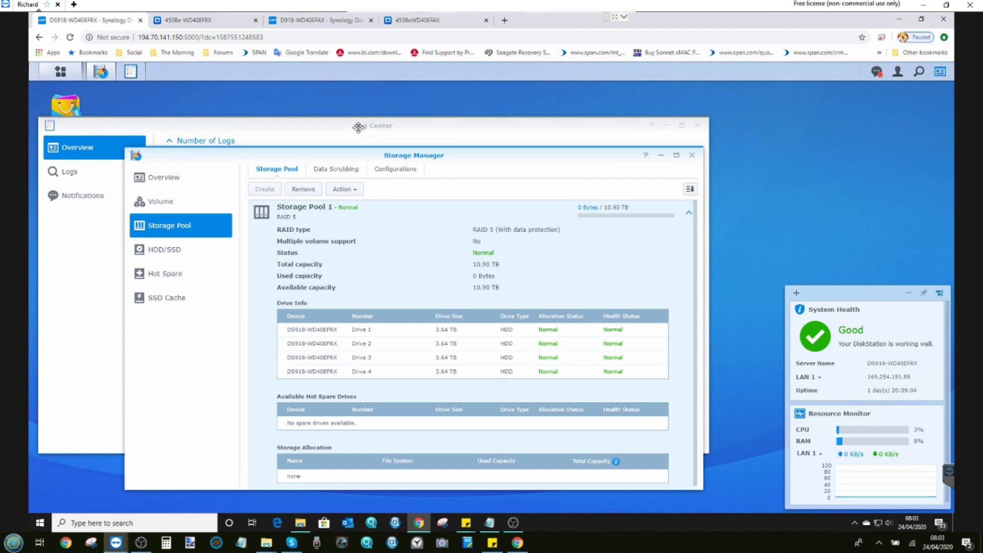
Step: Bring the WD40EFRX Log Center forward to show Storage Pool 1's repair start and finish, then go to QNAP WD40EFRX
drag(359, 127, 380, 114)
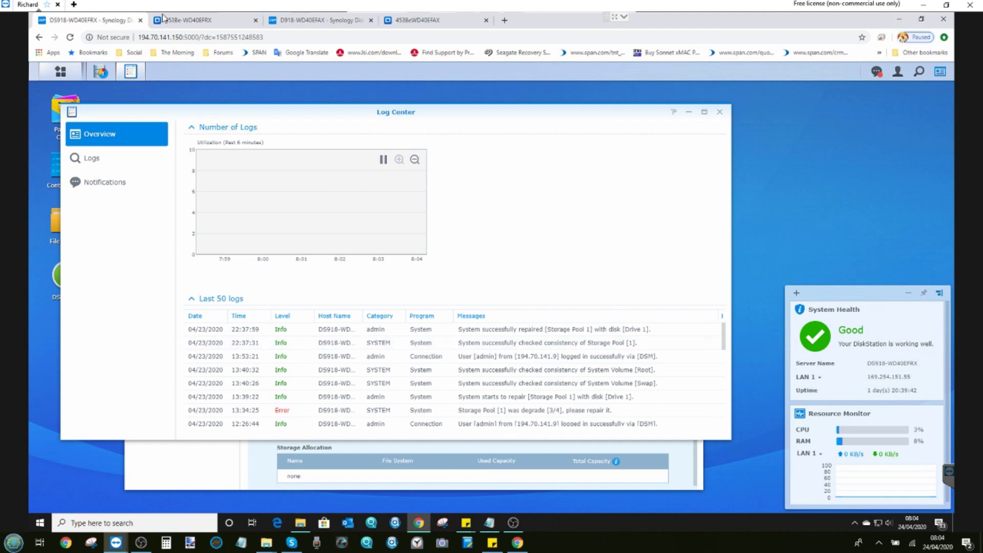
click(180, 21)
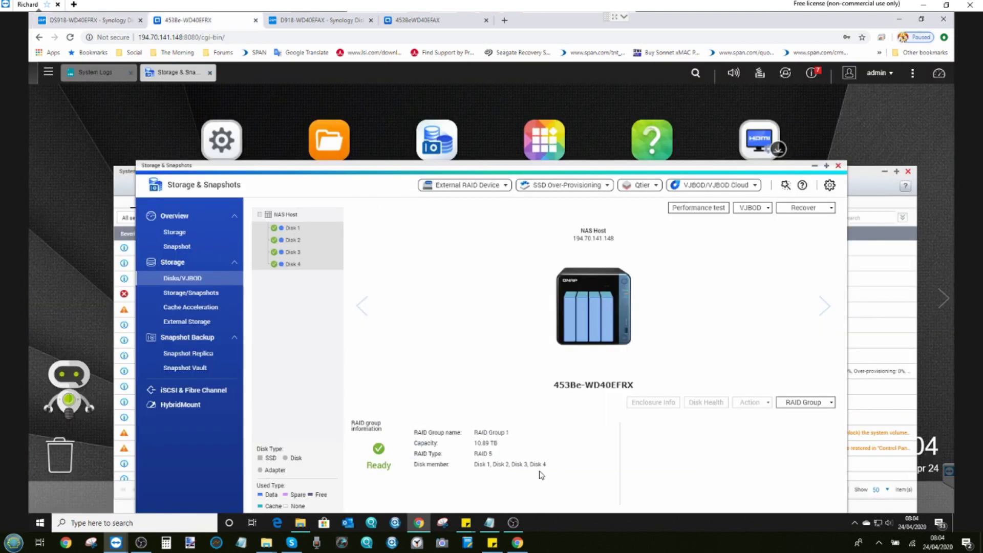
Step: Open the QNAP WD40EFRX System Logs showing RAID Group 1's rebuild from 14:38:27 to 22:41:05
click(815, 75)
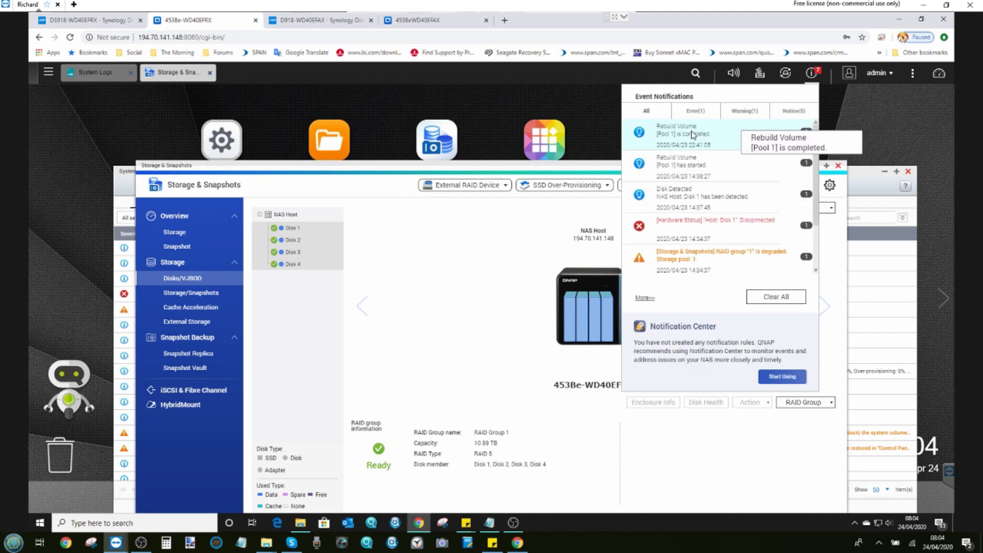
click(99, 78)
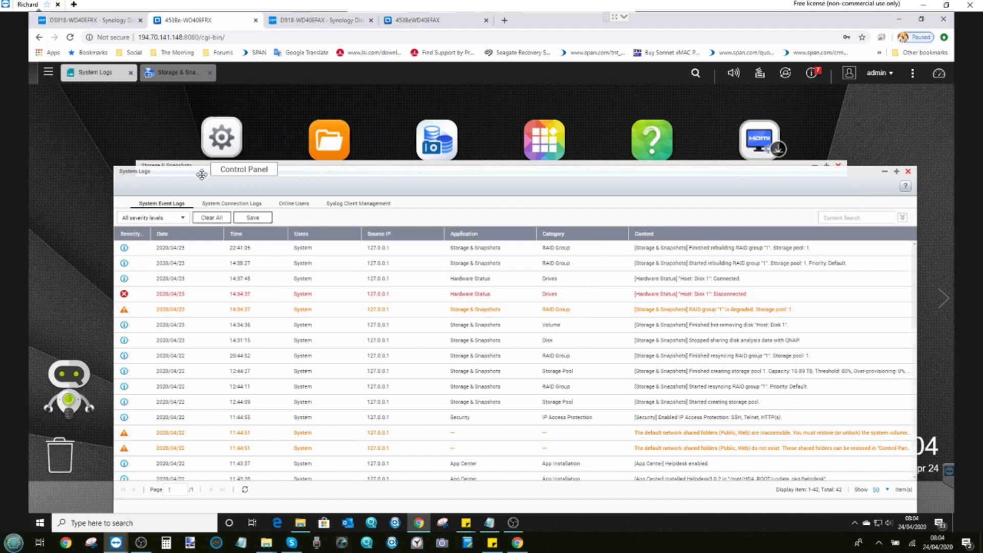
drag(200, 172, 160, 111)
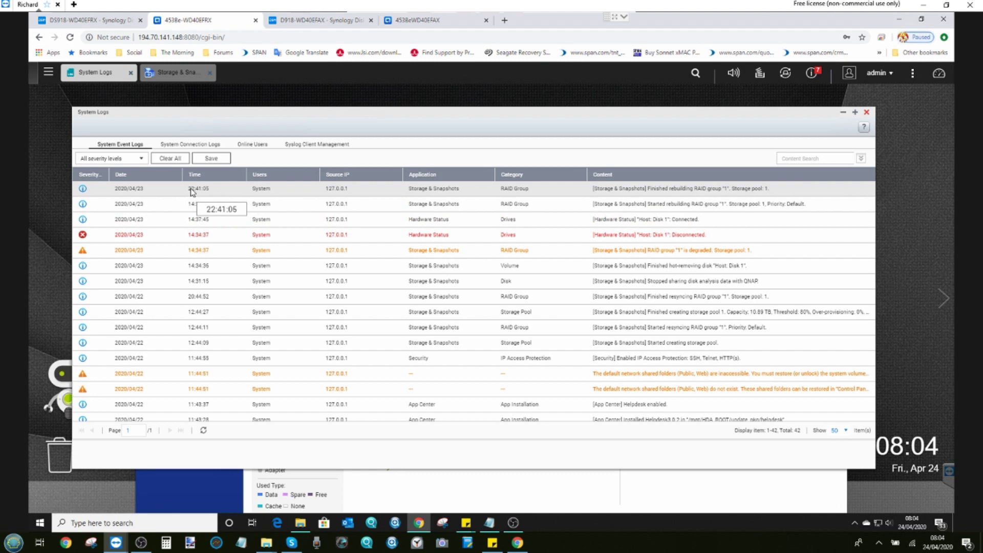
Step: On the Synology WD40EFAX, bring Log Center forward with the Number of Logs chart collapsed
click(314, 23)
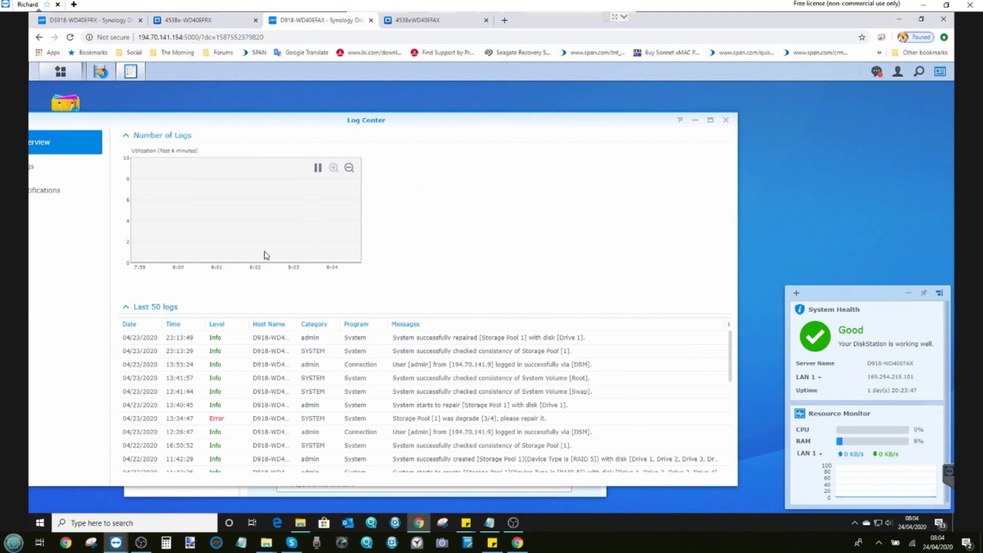
click(199, 495)
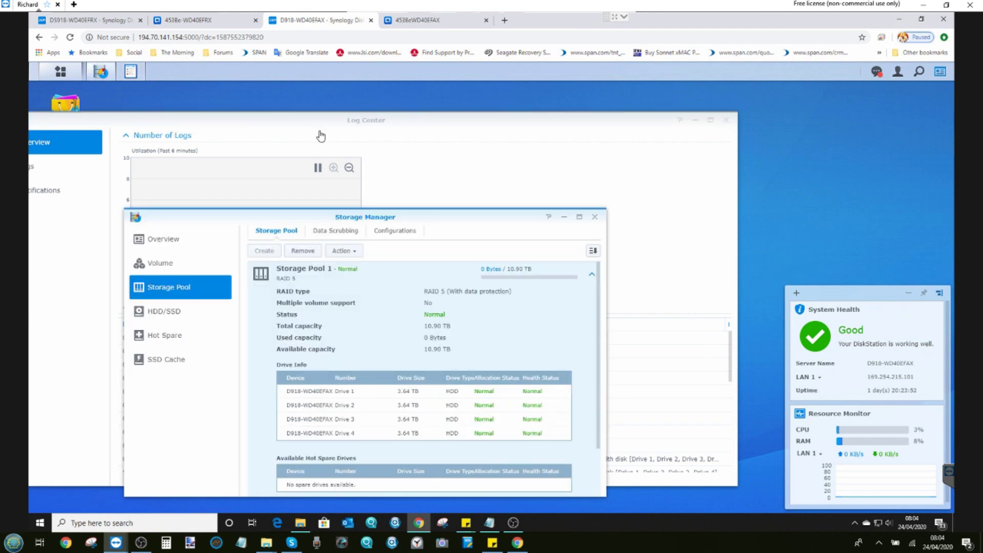
click(320, 173)
click(154, 135)
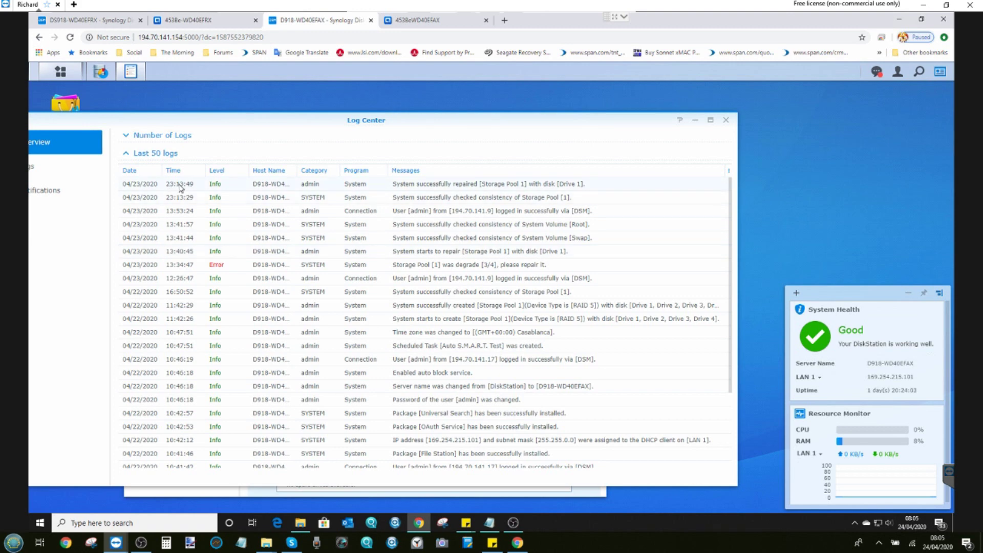
Step: Compare the Synology WD40EFRX and WD40EFAX repair logs, then move to the QNAP WD40EFAX unit
click(94, 22)
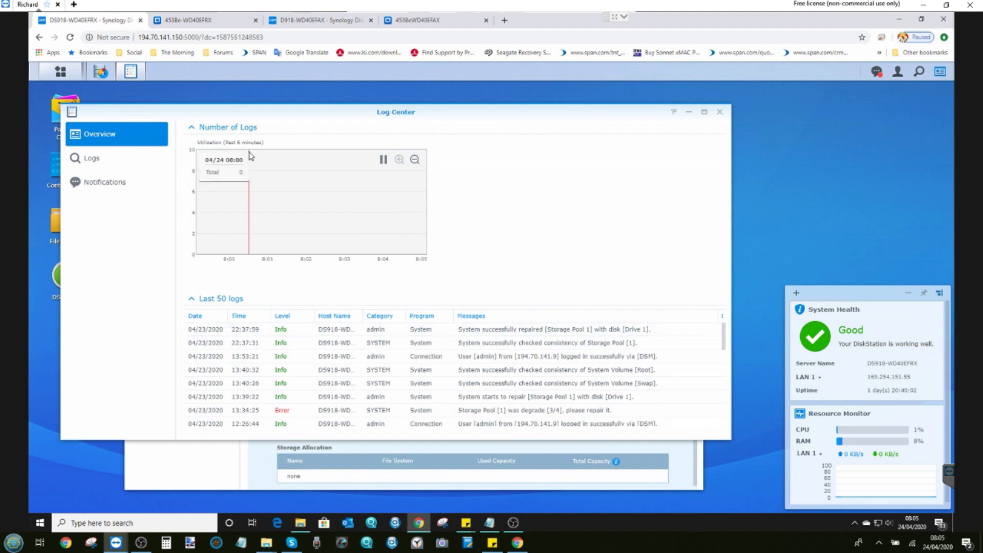
click(293, 23)
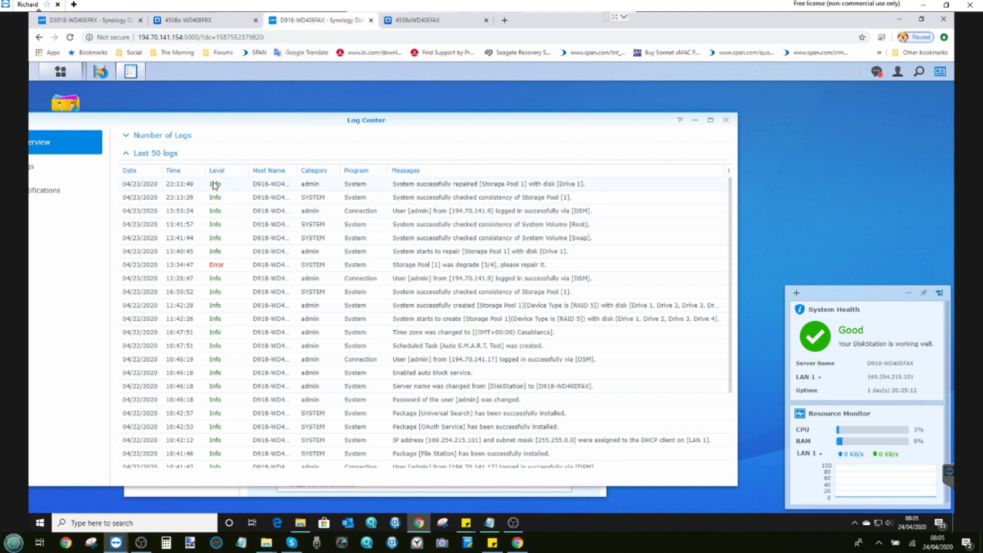
click(409, 20)
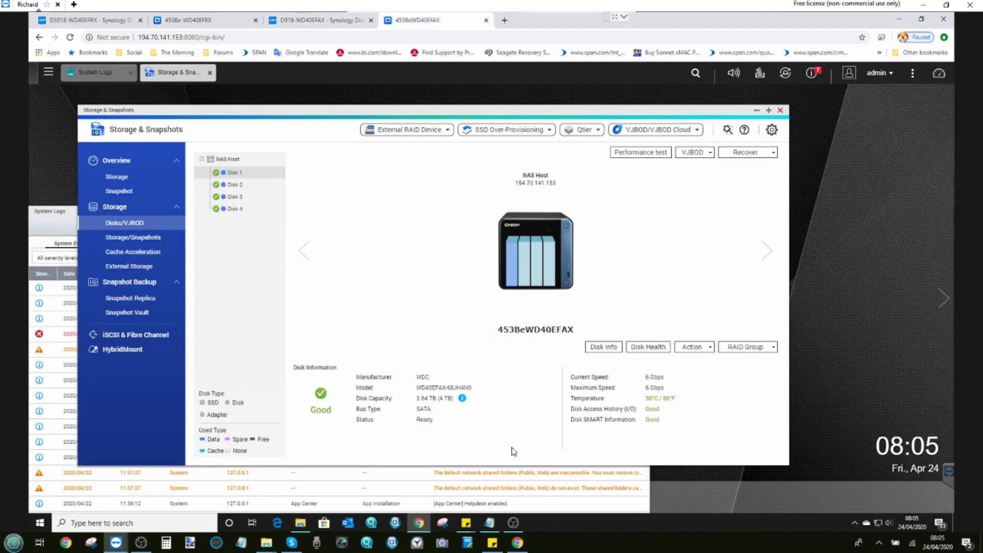
Step: Open the QNAP WD40EFAX System Logs and position them over Storage & Snapshots
click(812, 72)
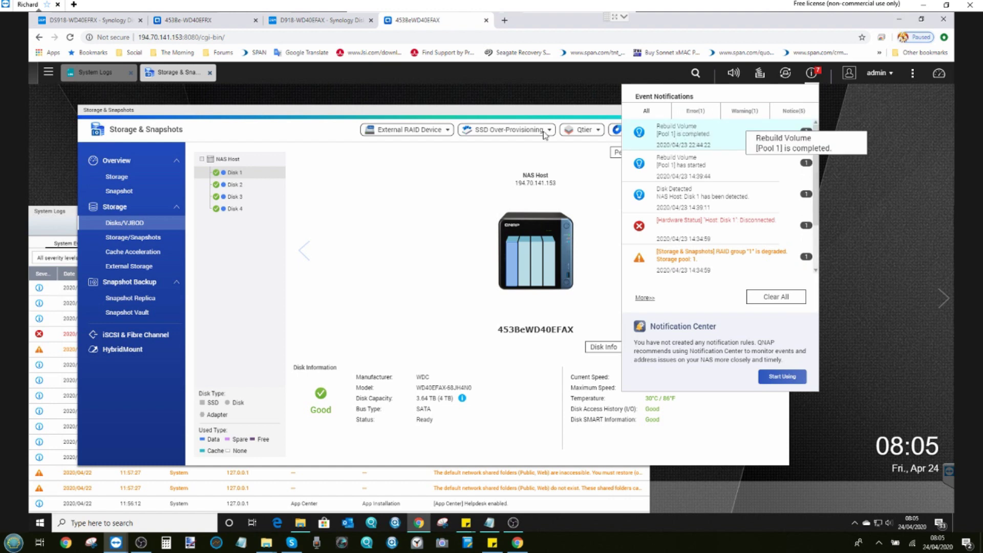
click(107, 77)
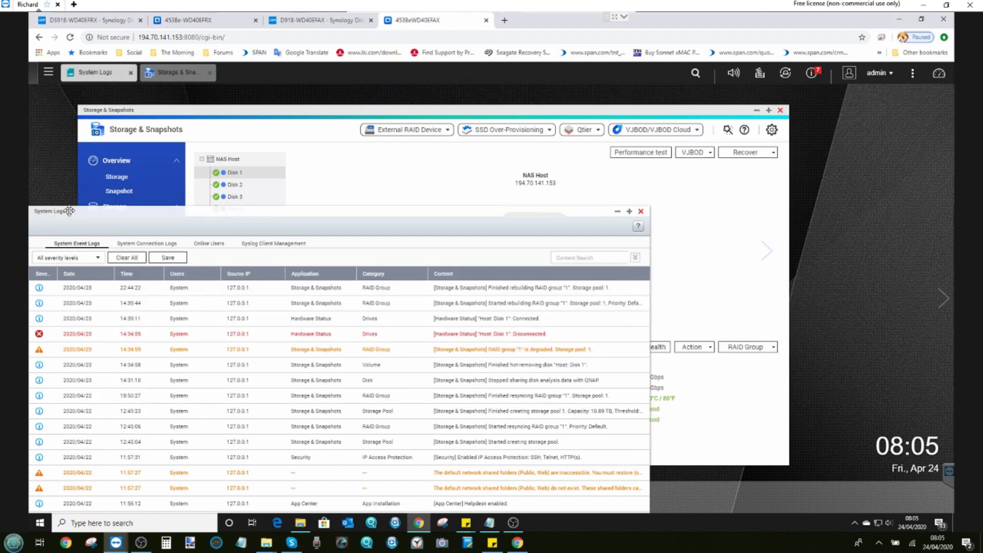
drag(78, 213, 195, 126)
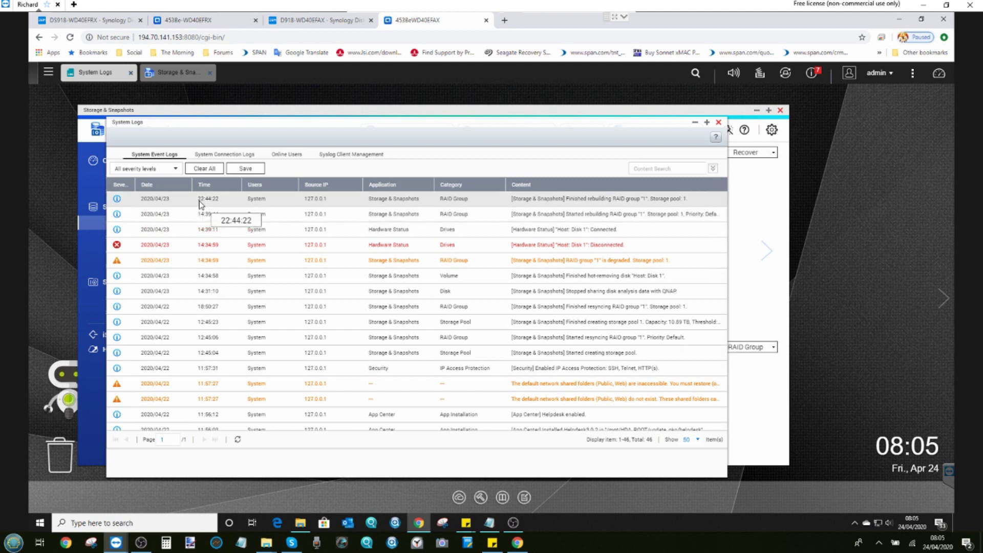
Step: Compare the QNAP WD40EFRX and WD40EFAX rebuild logs, then bring up the Notepad notes
click(231, 23)
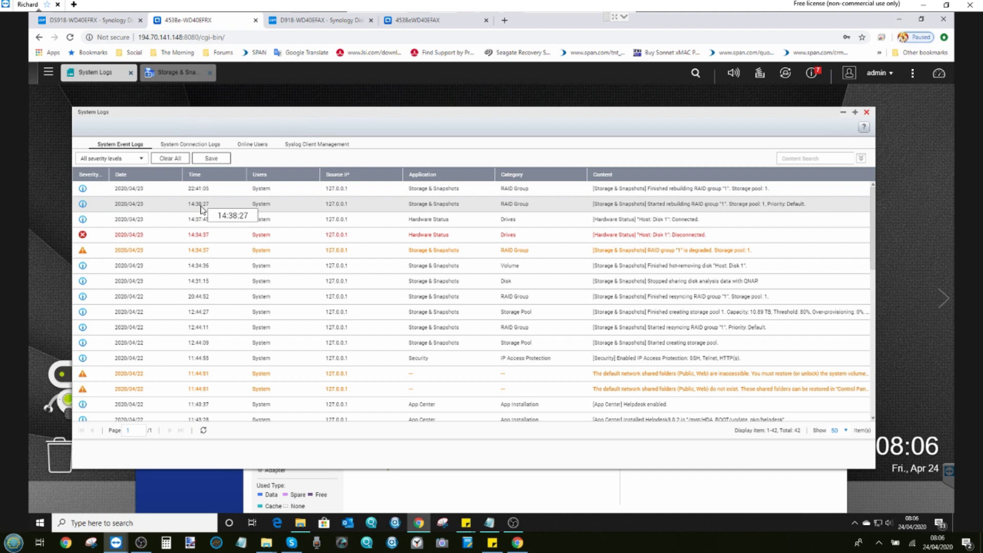
key(ctrl+4)
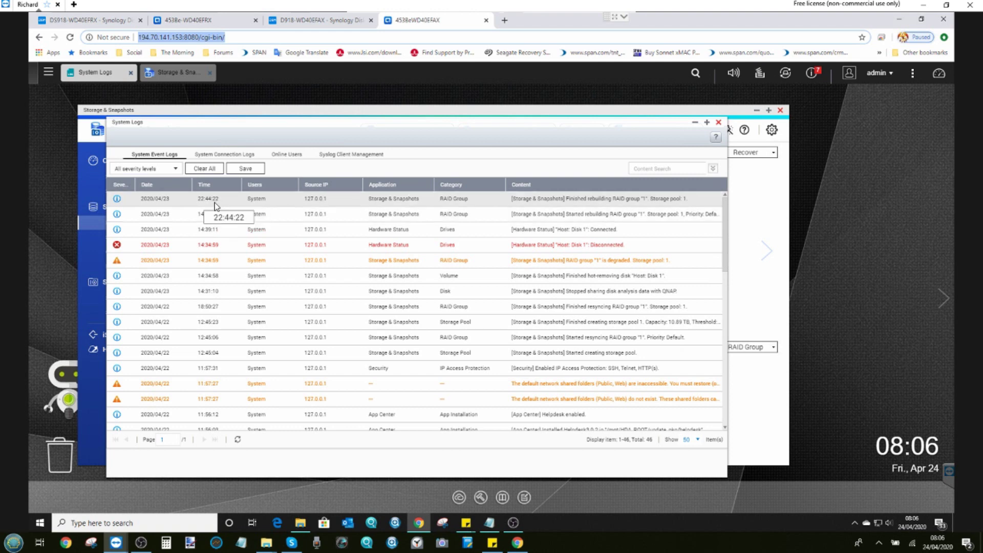
click(489, 522)
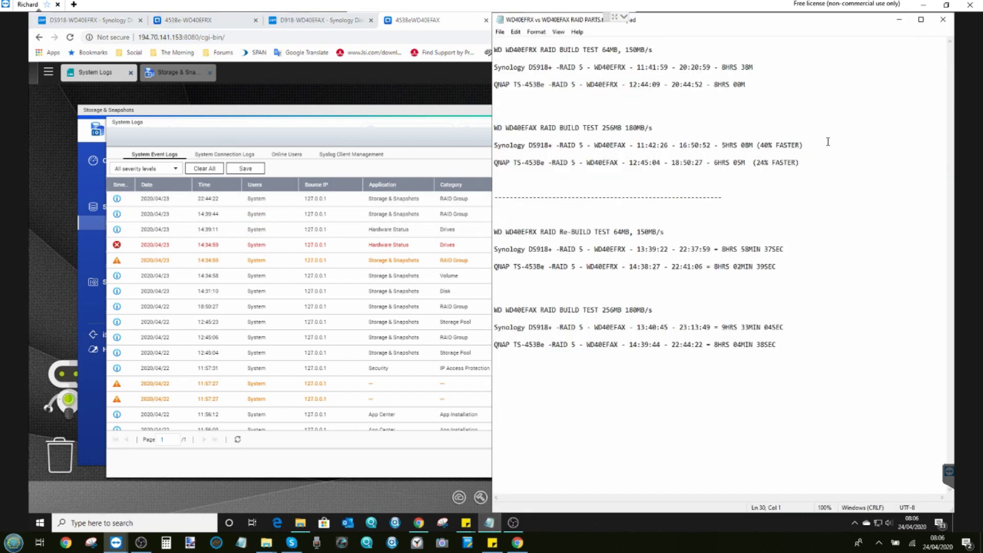
Step: Highlight the first build test results and the build speedup figure in the notes
drag(822, 163, 495, 50)
click(569, 61)
drag(808, 157, 765, 143)
click(777, 145)
Step: Point out the Synology rebuild durations: WD40EFRX 8HRS 58MIN 37SEC, WD40EFAX 9HRS 33MIN 04SEC
drag(785, 249, 741, 250)
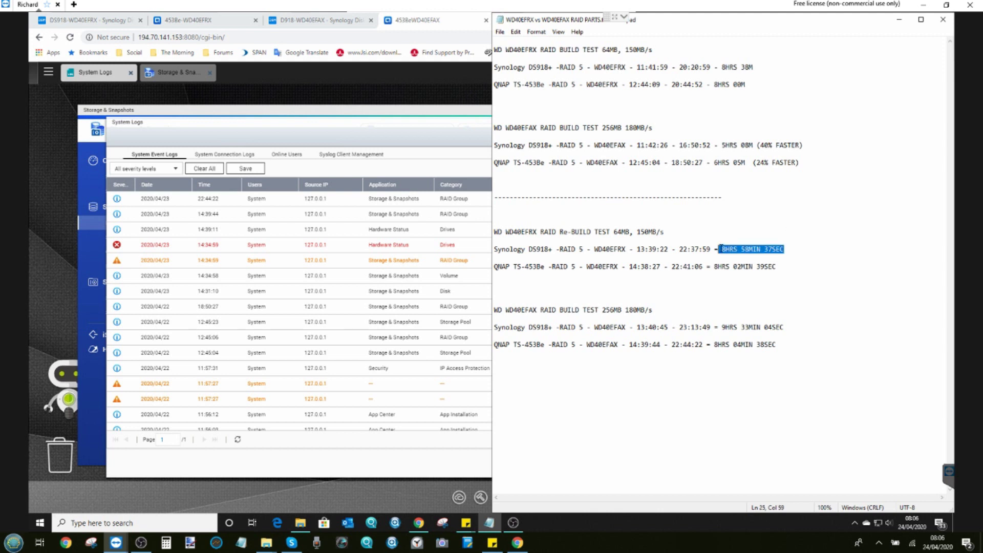
click(722, 249)
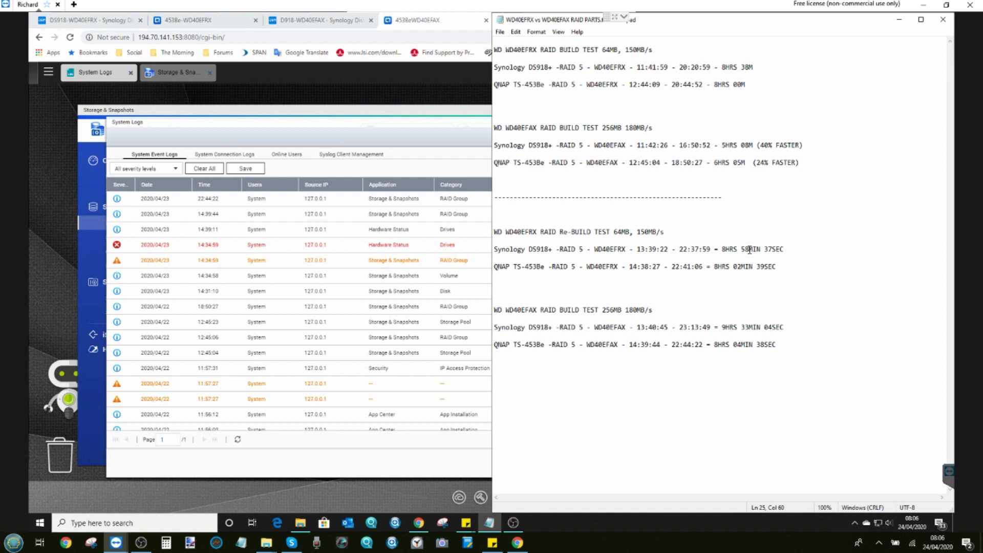
drag(785, 249, 745, 250)
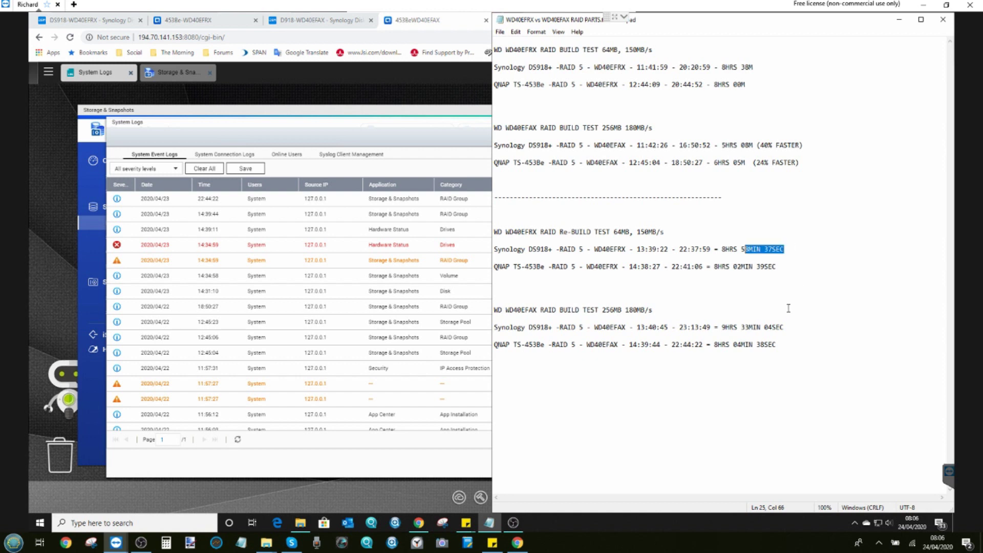
click(719, 326)
drag(719, 326, 785, 326)
click(786, 326)
Step: Point out the QNAP rebuild times: WD40EFRX 8HRS 02MIN 39SEC, WD40EFAX 8HRS 04MIN 38SEC
drag(737, 266, 765, 266)
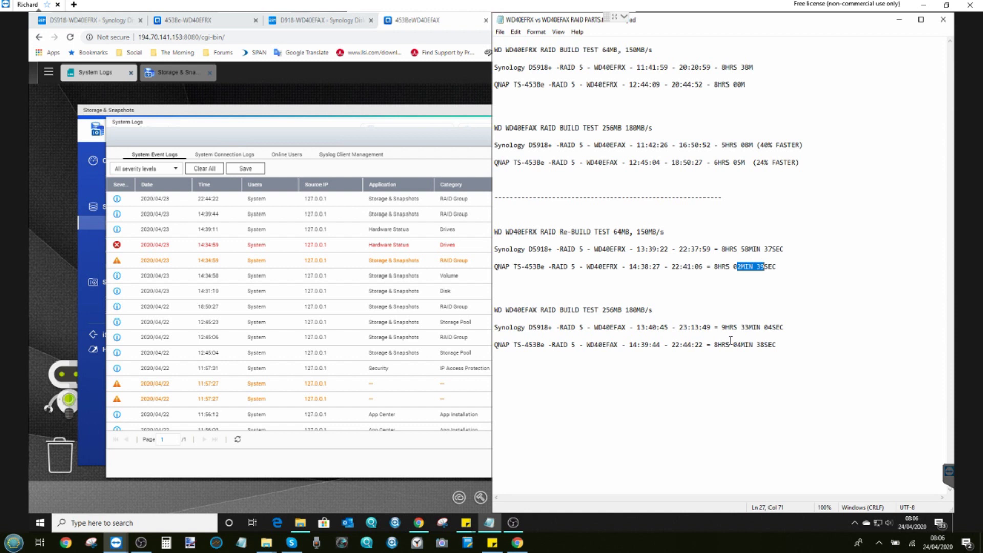
drag(727, 347, 748, 344)
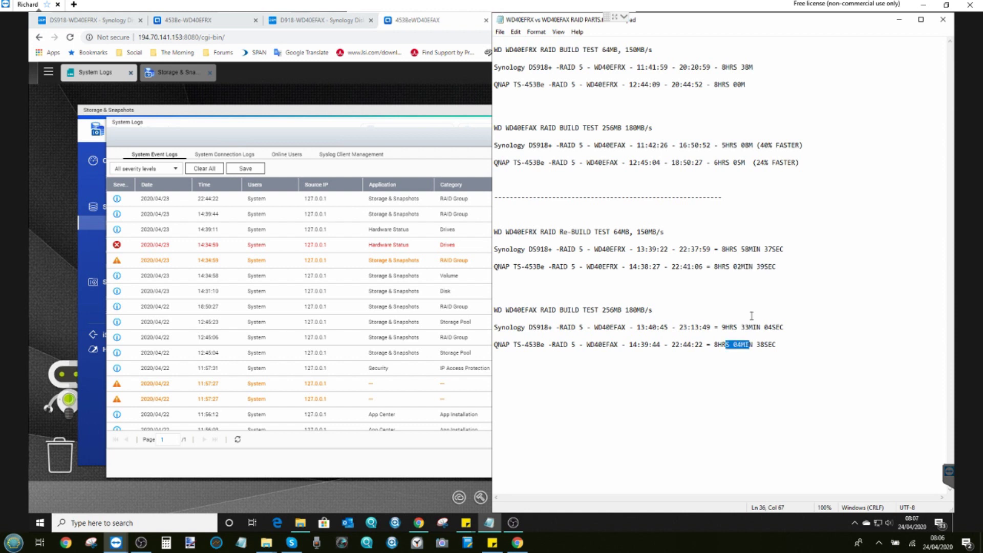
click(771, 267)
drag(776, 266, 720, 266)
click(719, 267)
drag(722, 250, 742, 249)
click(742, 249)
drag(635, 250, 598, 249)
drag(594, 328, 633, 326)
click(625, 327)
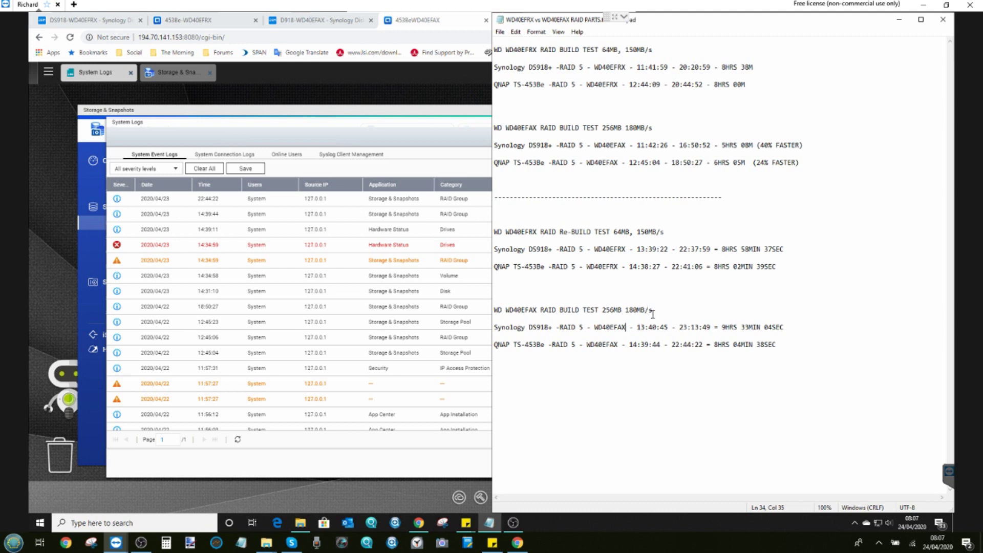
key(shift+Left)
key(shift+Left)
key(shift+Left)
key(shift+Left)
key(shift+Left)
key(shift+Left)
key(Left)
drag(789, 326, 721, 324)
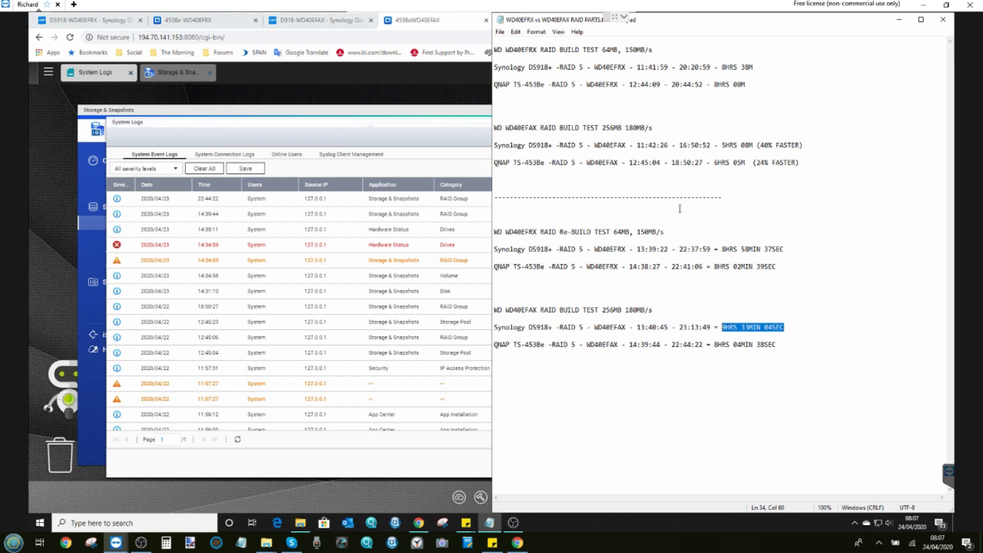
click(684, 234)
click(789, 326)
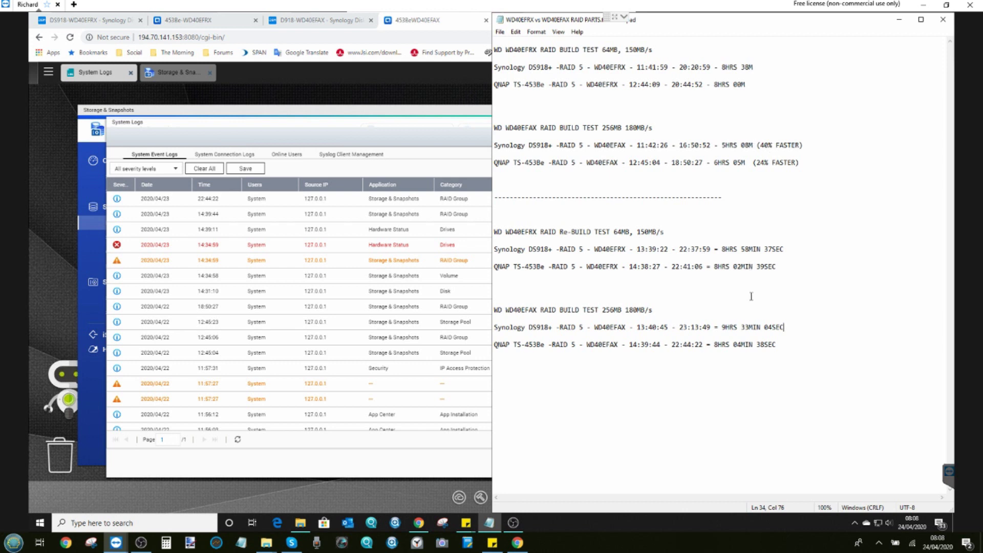
drag(820, 149, 654, 146)
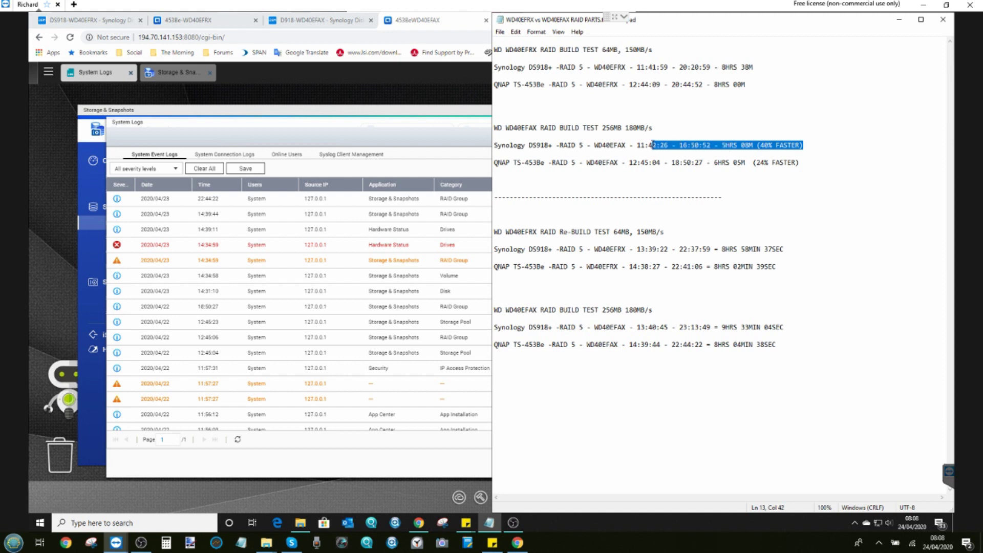
key(Up)
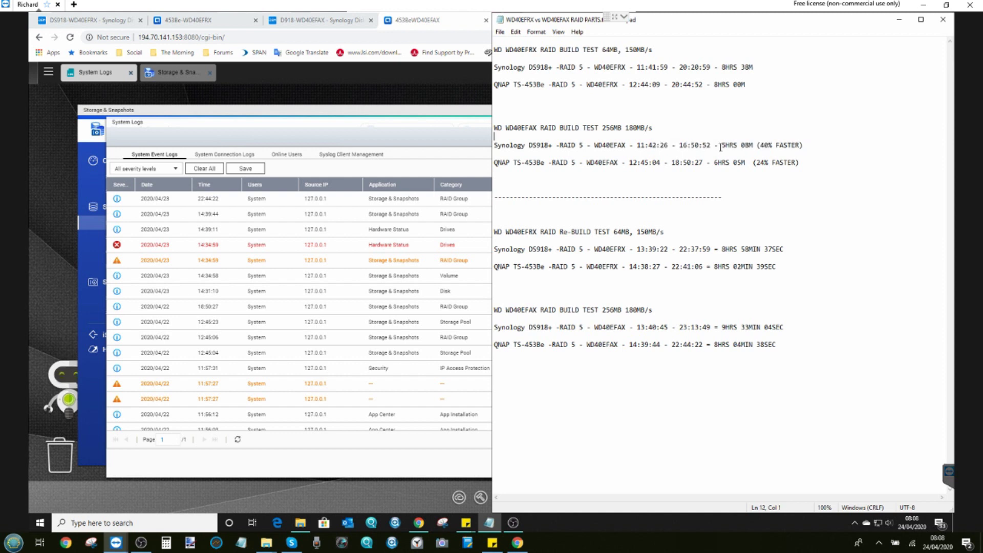
click(779, 345)
key(Return)
key(Return)
key(Return)
key(Return)
Step: Type a row of dashes below the last QNAP result line, then briefly highlight the Synology rebuild line
text(---------------------------------------------------------------)
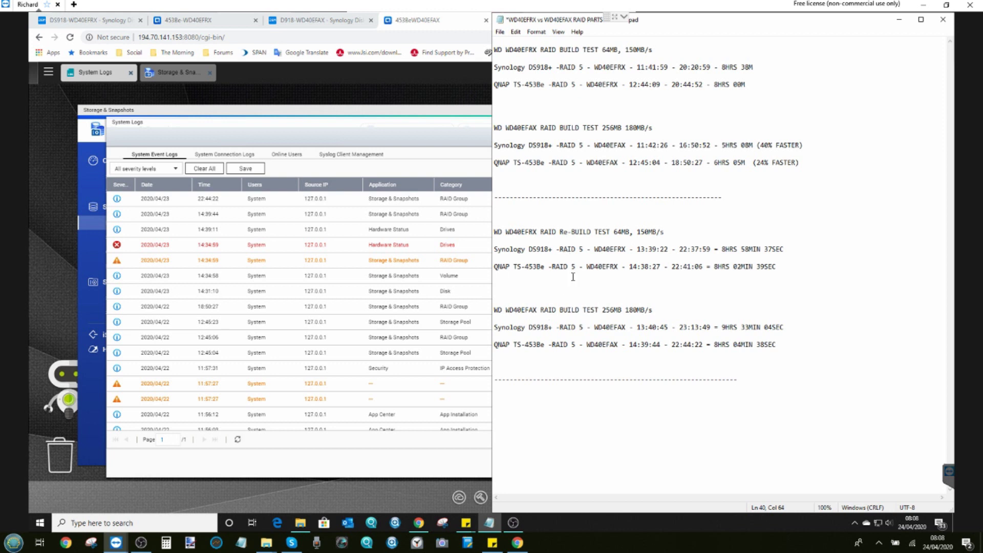
drag(494, 249, 510, 249)
click(746, 266)
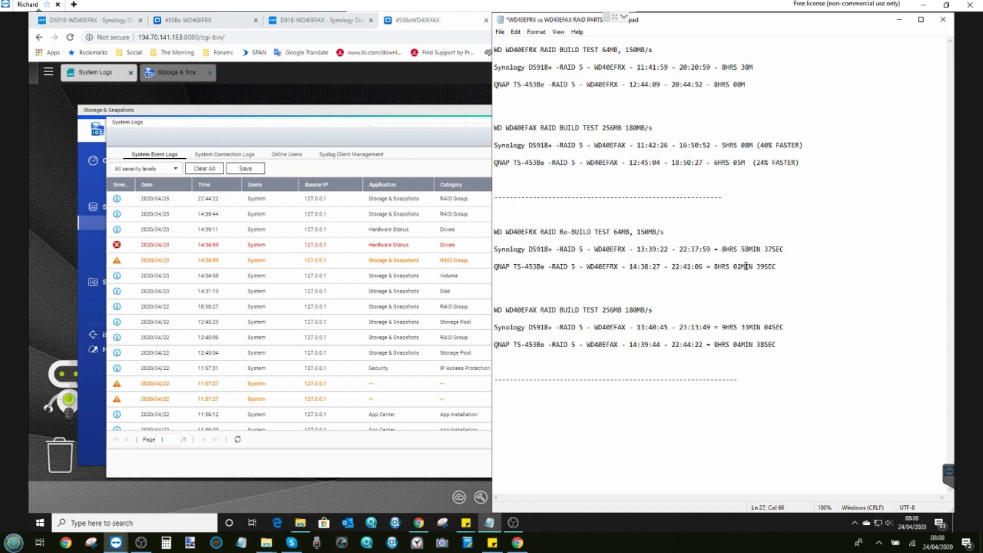